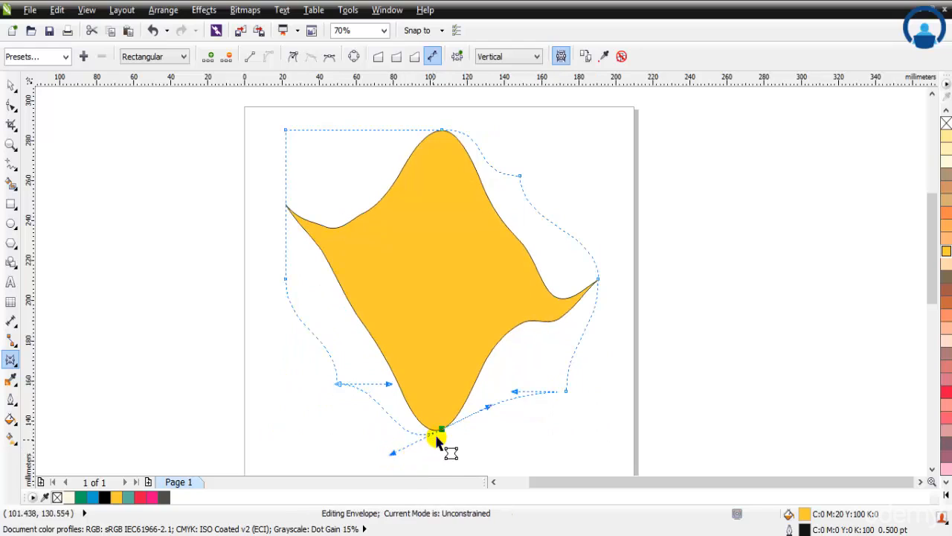
# - Reshape the orange object's envelope by moving its bottom-middle, top-left, left-middle and top-middle nodes
pyautogui.moveTo(443, 433); pyautogui.dragTo(412, 443)
pyautogui.moveTo(285, 130); pyautogui.dragTo(258, 146)
pyautogui.moveTo(285, 278); pyautogui.dragTo(270, 314)
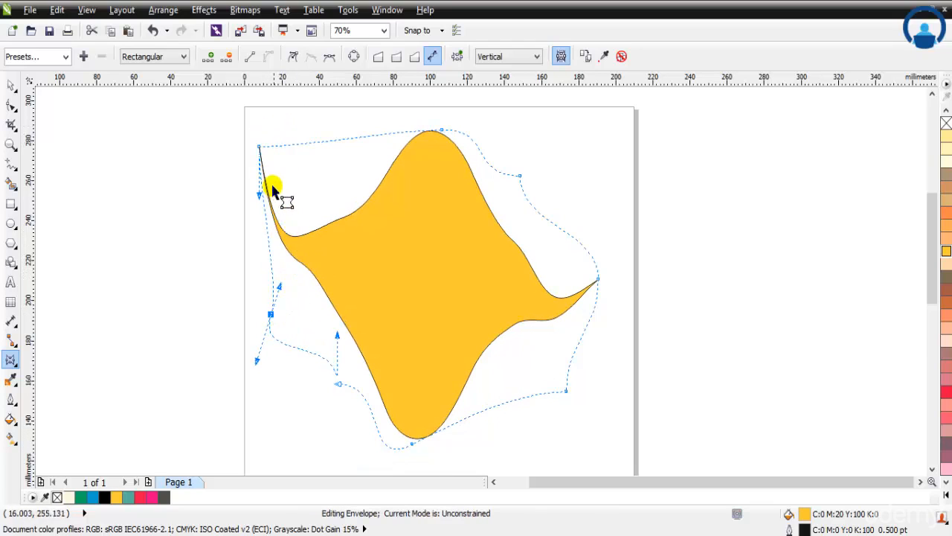
pyautogui.moveTo(442, 131); pyautogui.dragTo(427, 120)
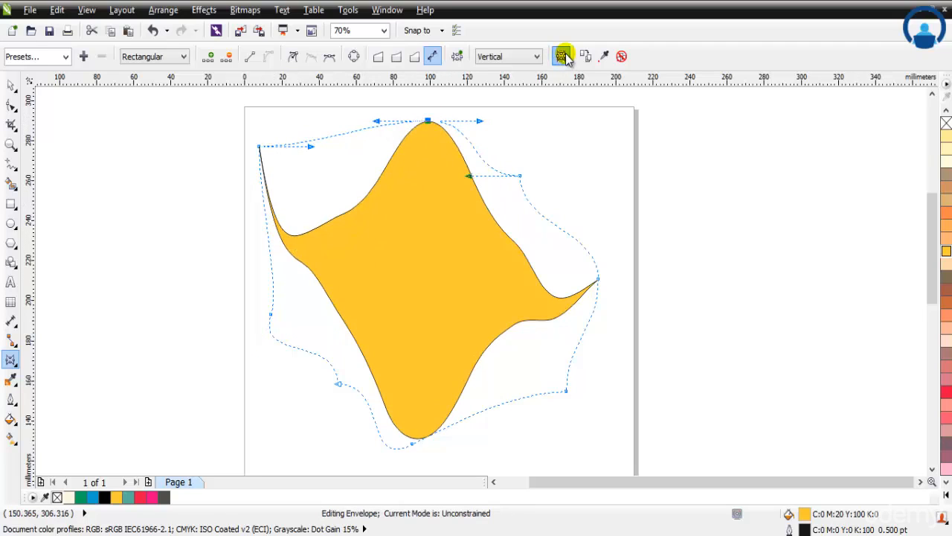
# - Bend the envelope's top edge by adjusting the top-middle node's handle and lowering the node
pyautogui.click(562, 58)
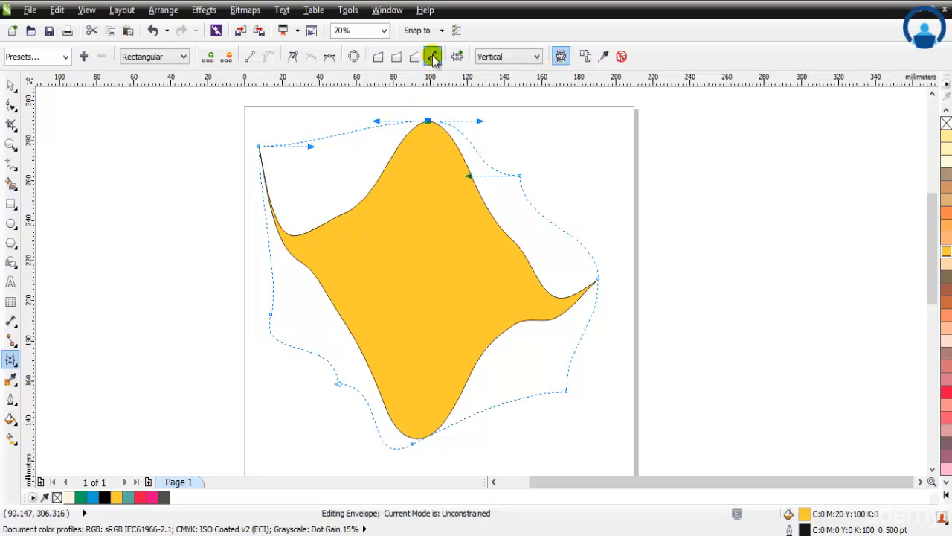
pyautogui.moveTo(379, 123); pyautogui.dragTo(414, 195)
pyautogui.moveTo(426, 128); pyautogui.dragTo(413, 147)
# - Turn off Keep Lines, bend both handles of the envelope's upper-right corner node outward and move the node inward
pyautogui.click(558, 57)
pyautogui.click(520, 177)
pyautogui.moveTo(472, 182); pyautogui.dragTo(563, 113)
pyautogui.moveTo(521, 221); pyautogui.dragTo(586, 200)
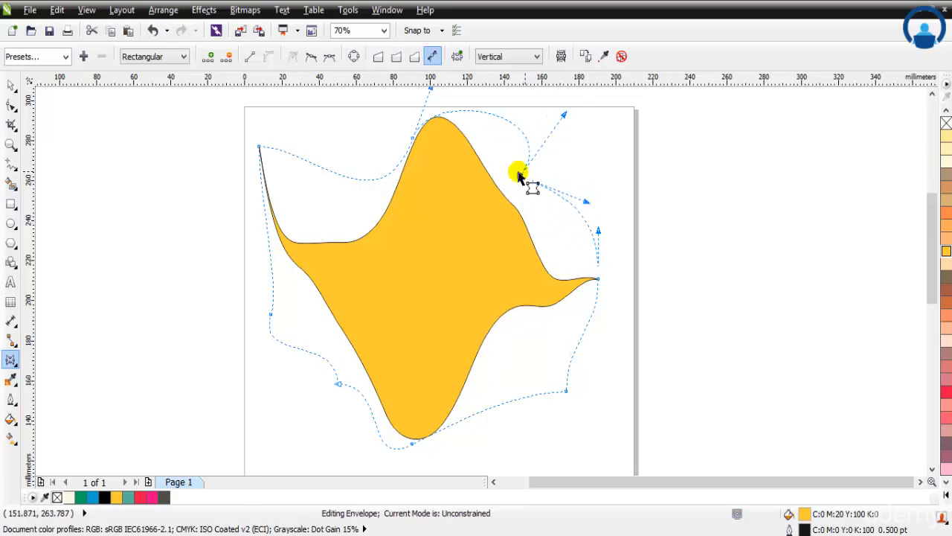
pyautogui.moveTo(519, 177); pyautogui.dragTo(481, 209)
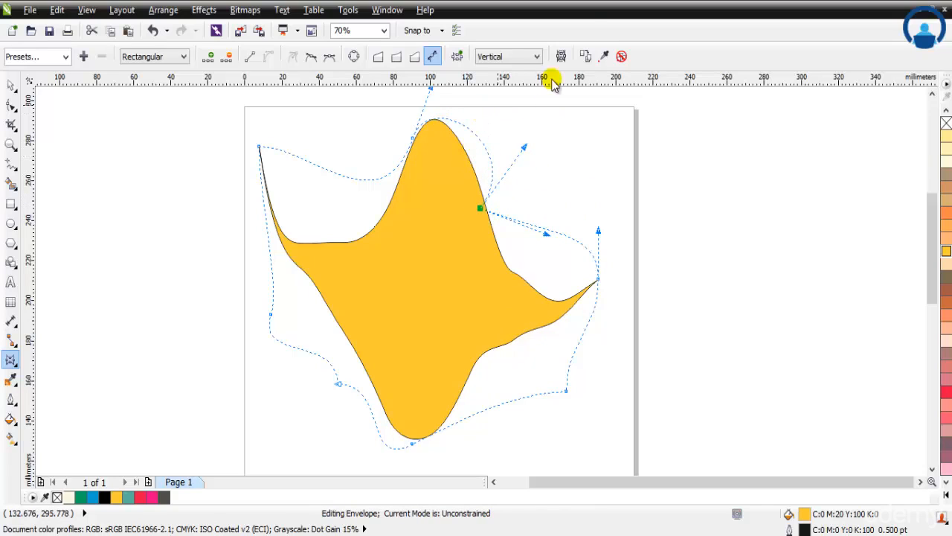
pyautogui.click(551, 238)
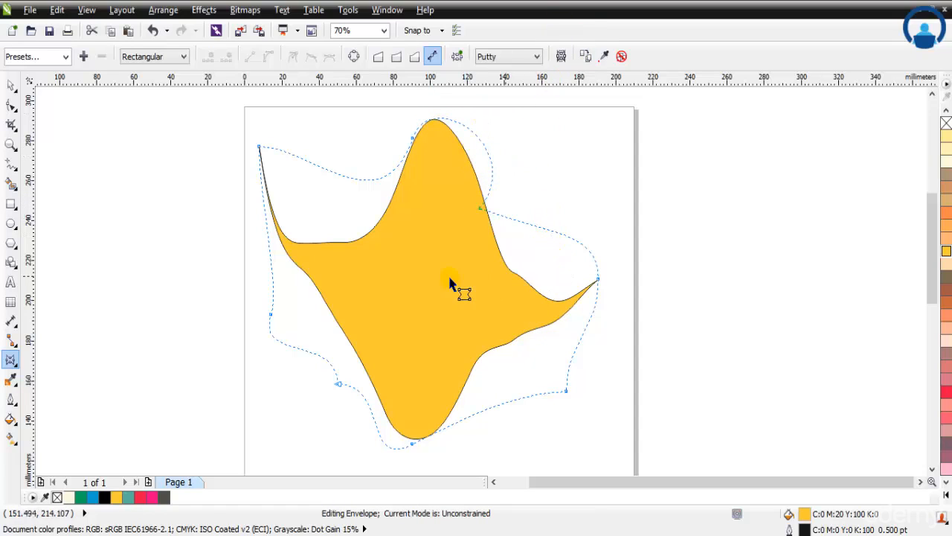
# - Set the envelope mapping to Horizontal and reshape the top edge through its upper-right and top-middle nodes and the top-left node's handle
pyautogui.click(536, 56)
pyautogui.click(506, 69)
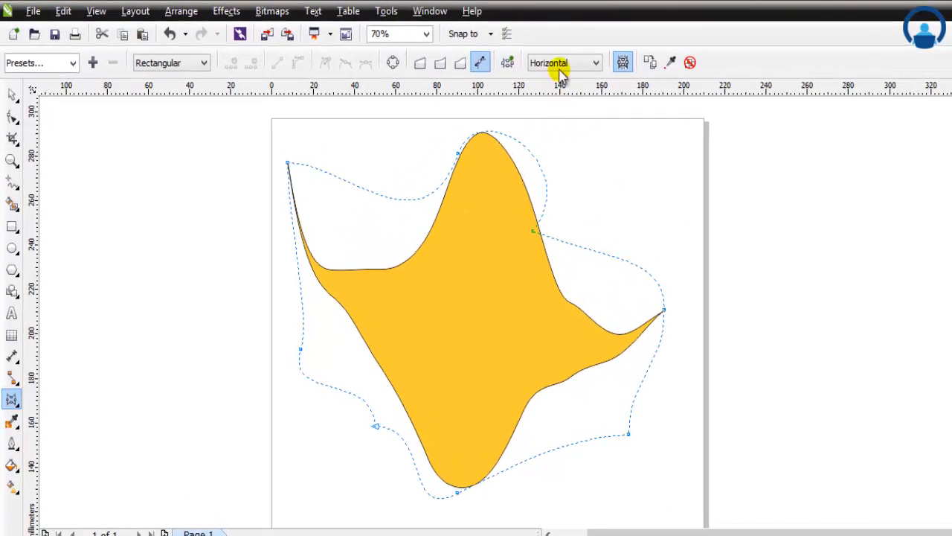
pyautogui.click(506, 59)
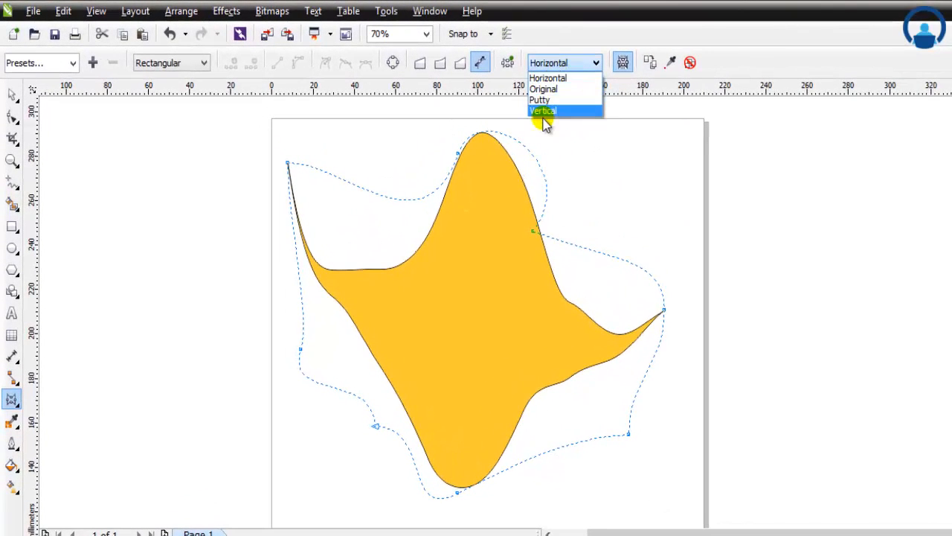
pyautogui.click(543, 78)
pyautogui.moveTo(535, 231); pyautogui.dragTo(616, 203)
pyautogui.moveTo(666, 137); pyautogui.dragTo(503, 217)
pyautogui.moveTo(461, 147); pyautogui.dragTo(533, 170)
pyautogui.moveTo(334, 162); pyautogui.dragTo(361, 123)
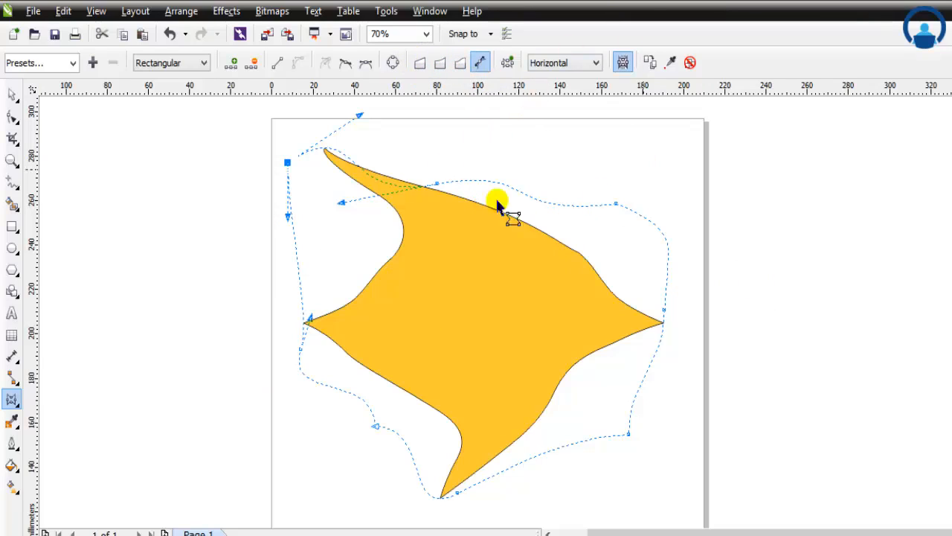
# - Set the envelope mapping to Original, lower the upper-right corner node and bend its handle upward
pyautogui.click(585, 63)
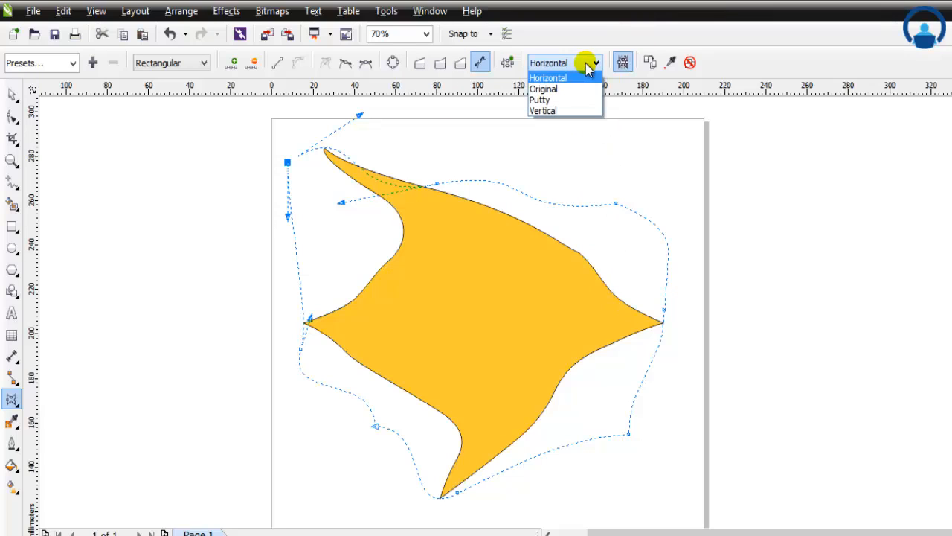
pyautogui.click(565, 88)
pyautogui.moveTo(611, 201); pyautogui.dragTo(625, 250)
pyautogui.moveTo(533, 211); pyautogui.dragTo(566, 150)
# - Set the envelope mapping to Vertical, raise the upper-right corner node and finish editing the envelope
pyautogui.click(553, 63)
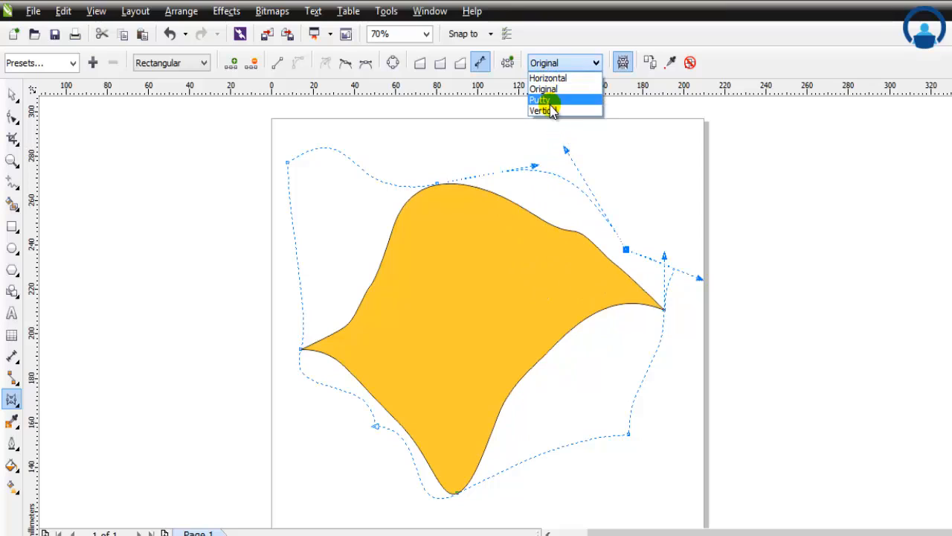
pyautogui.click(549, 110)
pyautogui.moveTo(627, 251); pyautogui.dragTo(615, 214)
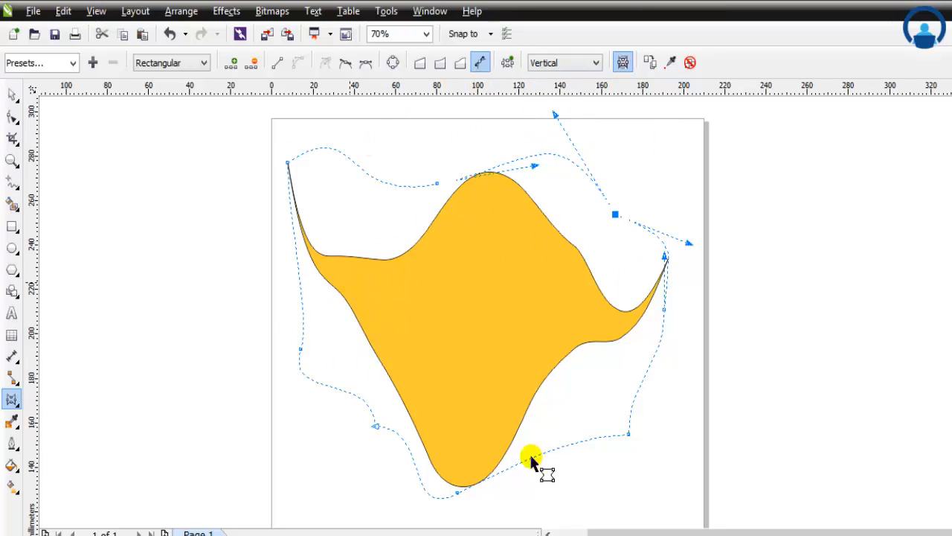
pyautogui.click(651, 67)
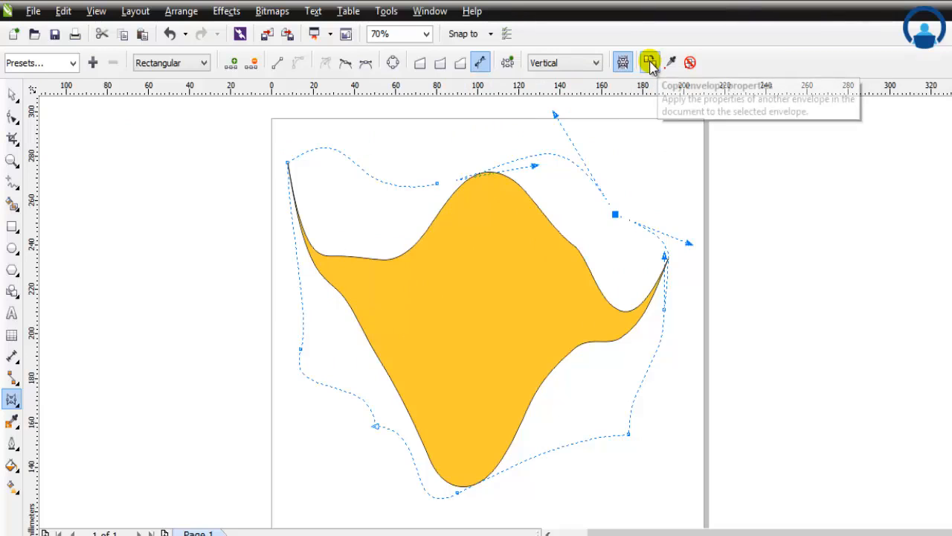
pyautogui.click(11, 95)
pyautogui.press('Escape')
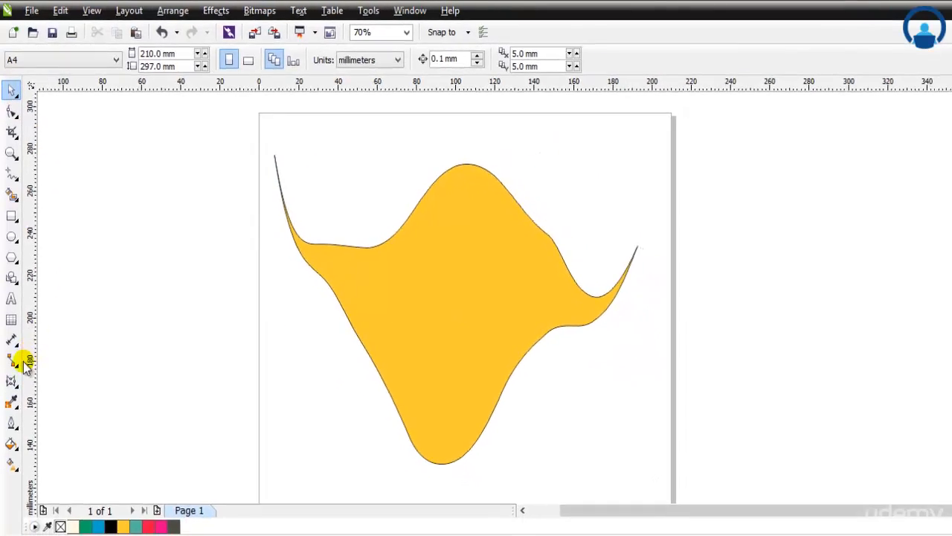
# - Draw a rectangle about 47 by 135 mm beside the page and fill it pale yellow (Y:60)
pyautogui.click(12, 248)
pyautogui.moveTo(733, 132); pyautogui.dragTo(823, 404)
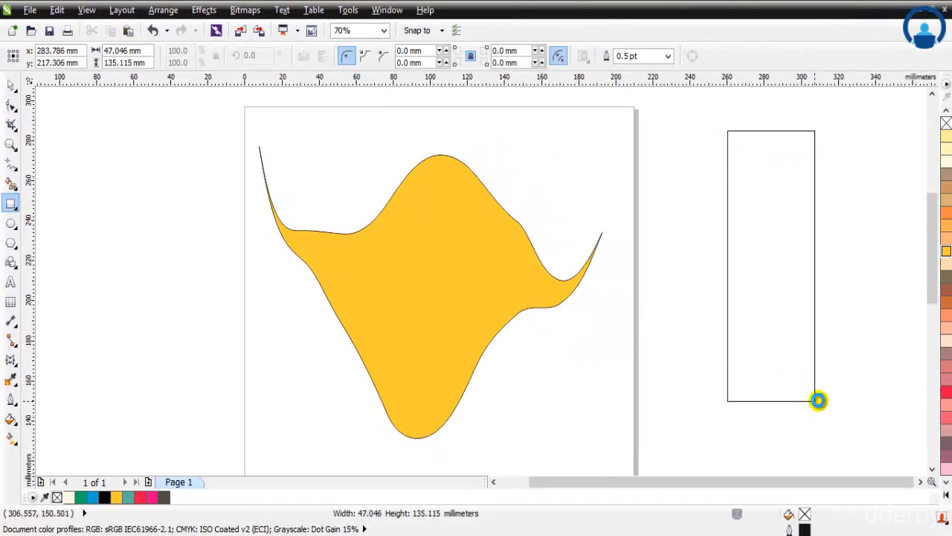
pyautogui.click(944, 140)
pyautogui.click(9, 84)
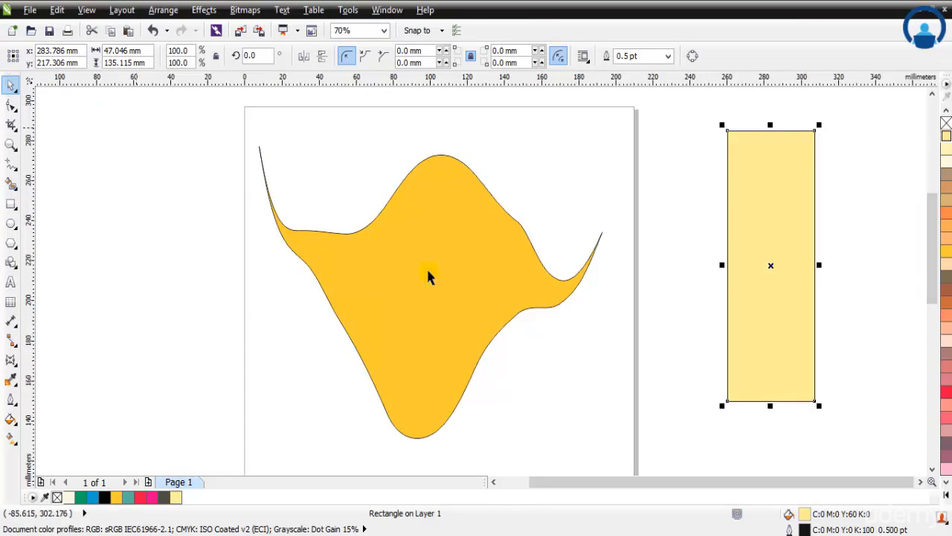
# - Try applying the orange shape's envelope properties to the pale yellow rectangle, and undo it
pyautogui.click(11, 362)
pyautogui.click(581, 57)
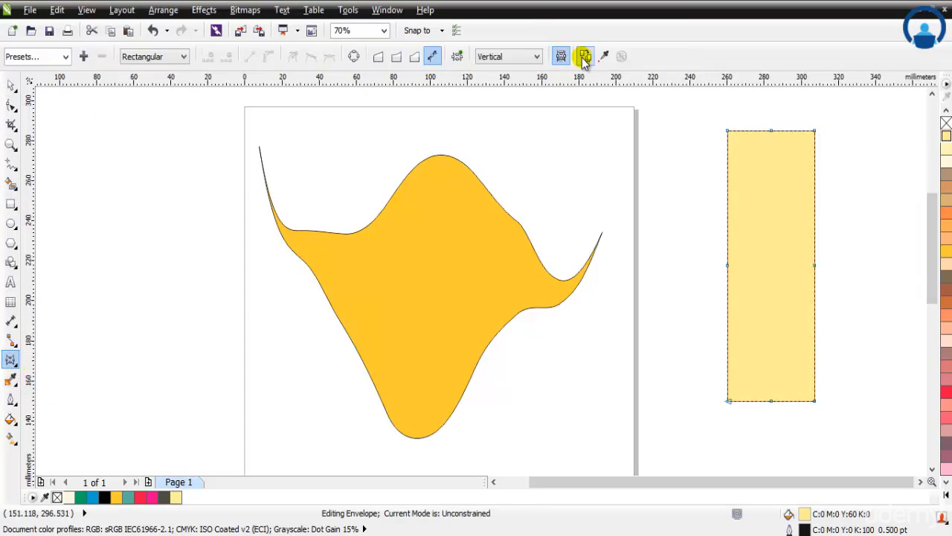
pyautogui.click(469, 209)
pyautogui.hotkey('ctrl', 'z')
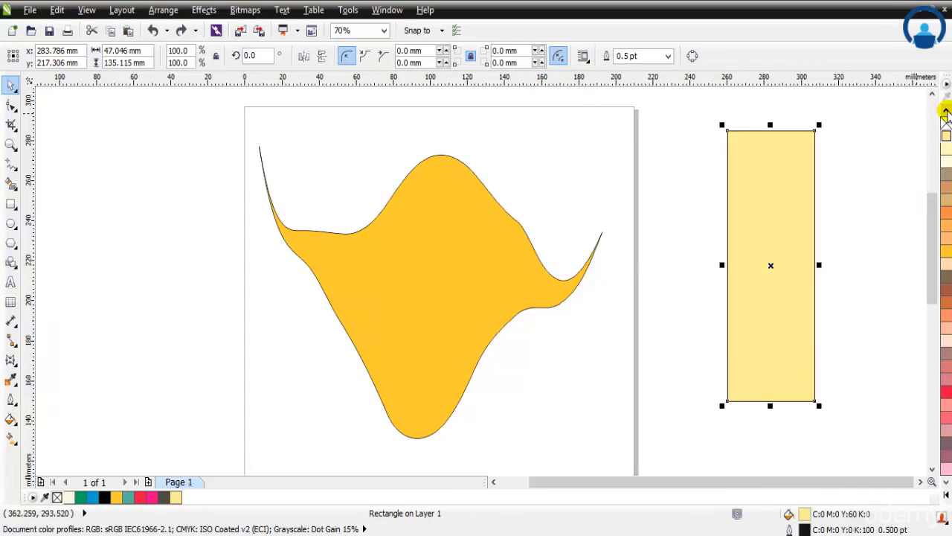
# - Try to copy the pale yellow rectangle's envelope properties onto the orange shape
pyautogui.click(427, 254)
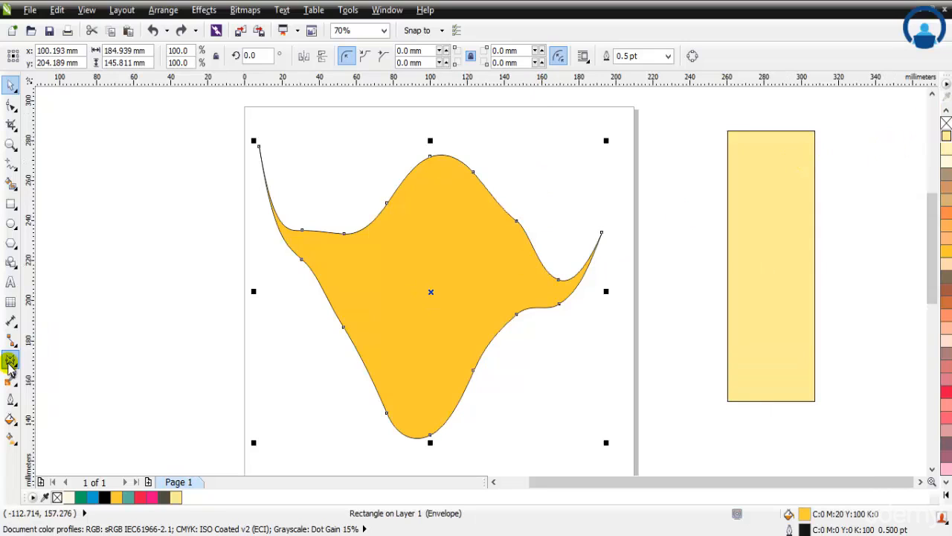
pyautogui.click(11, 360)
pyautogui.click(585, 57)
pyautogui.click(752, 162)
pyautogui.click(537, 307)
pyautogui.click(10, 86)
pyautogui.click(805, 170)
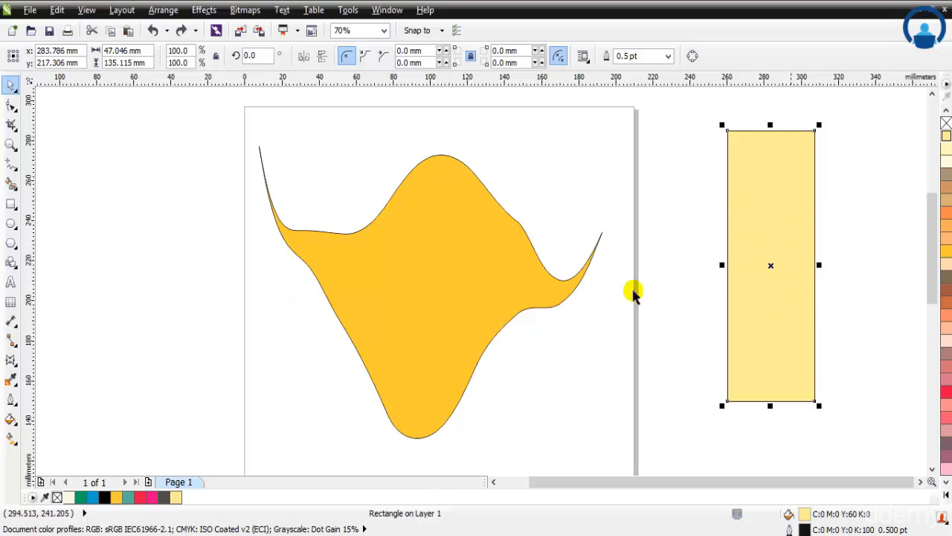
# - Copy the orange shape's envelope properties onto the pale yellow rectangle with Putty mapping and move the result about 26 mm left
pyautogui.click(881, 183)
pyautogui.click(788, 191)
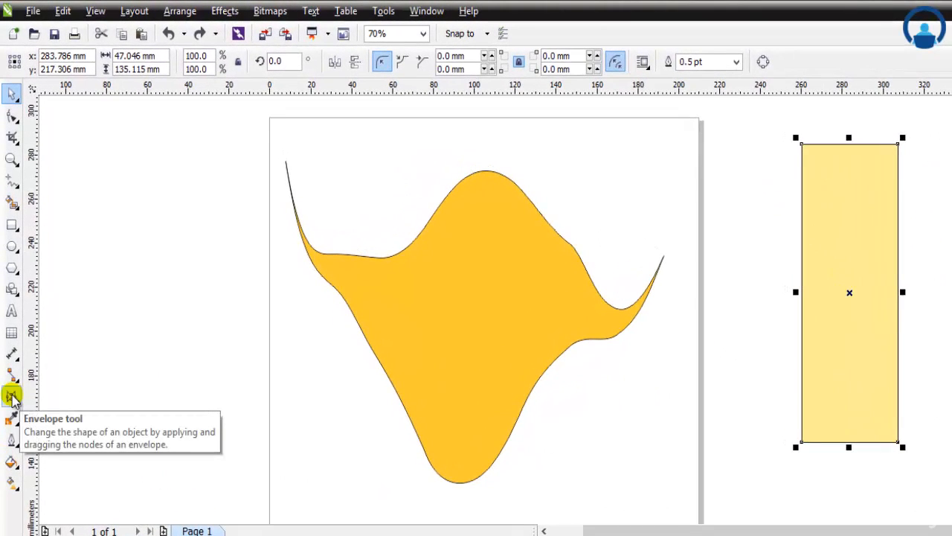
pyautogui.click(11, 396)
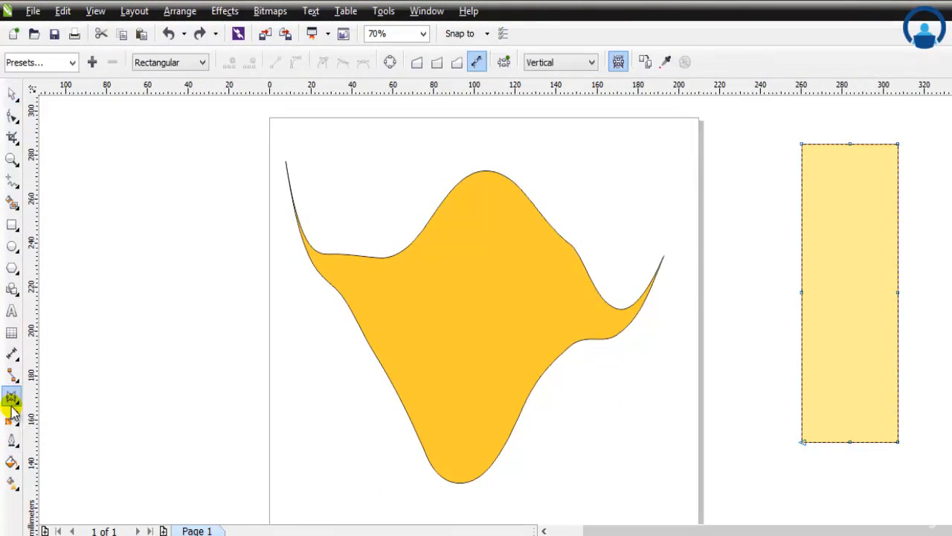
pyautogui.click(645, 63)
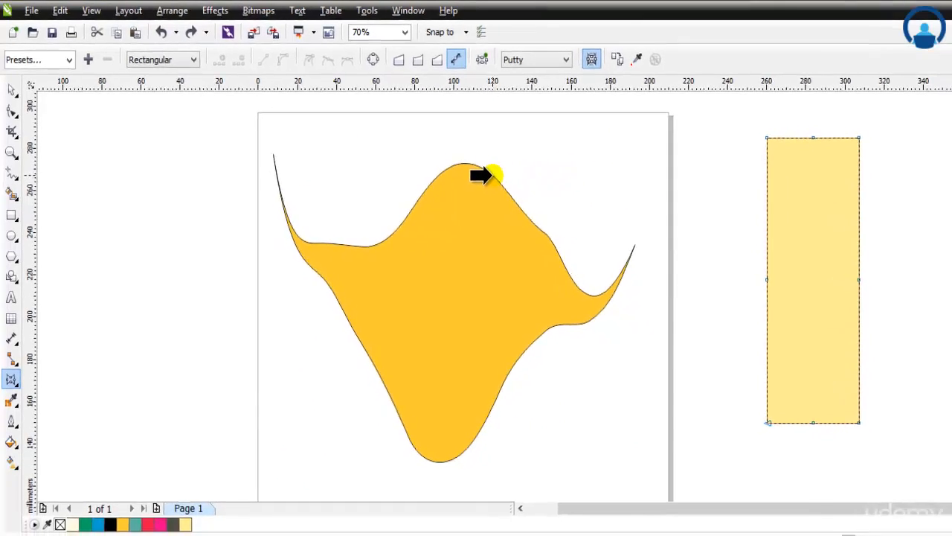
pyautogui.click(485, 173)
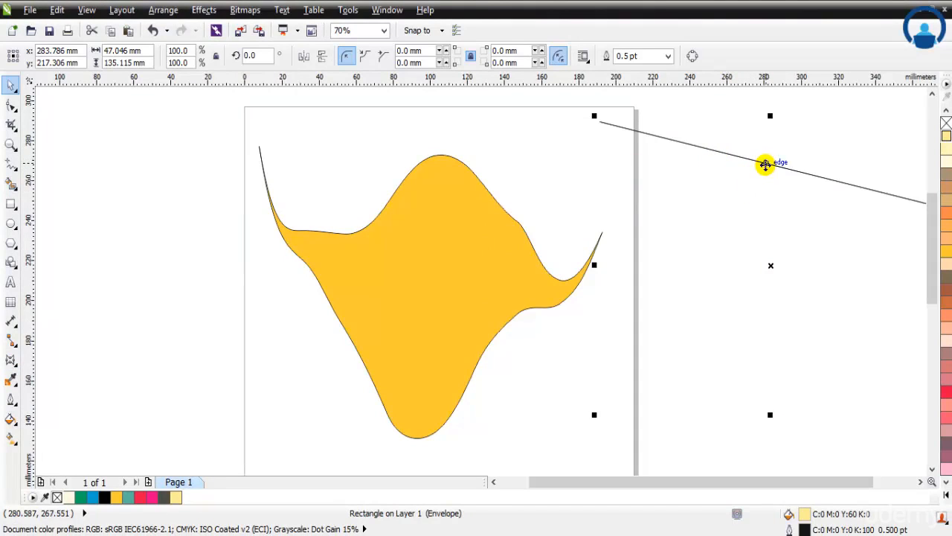
pyautogui.moveTo(765, 163)
pyautogui.mouseDown()
pyautogui.moveTo(659, 151)
pyautogui.moveTo(654, 159)
pyautogui.moveTo(725, 195)
pyautogui.mouseUp()
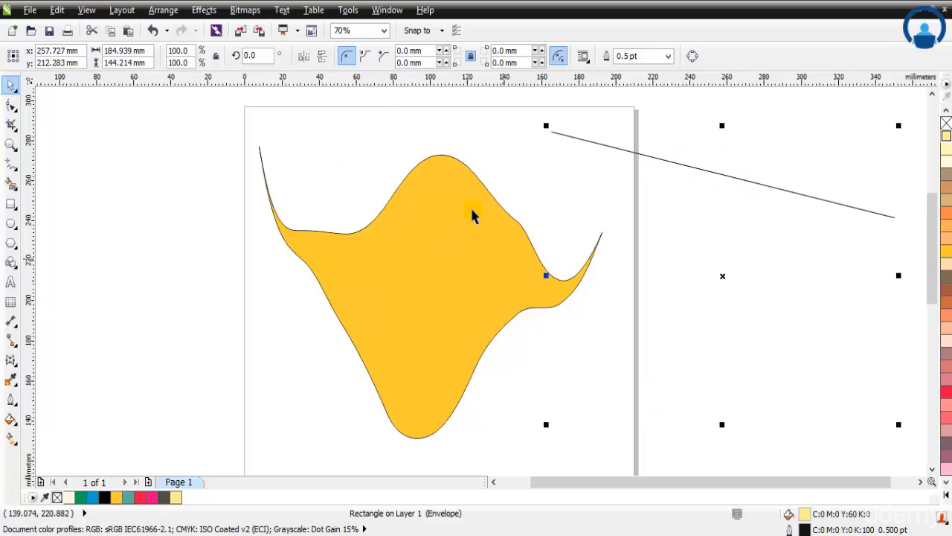
# - Undo the move and the envelope copied onto the pale yellow rectangle
pyautogui.hotkey('ctrl', 'z')
pyautogui.hotkey('ctrl', 'z')
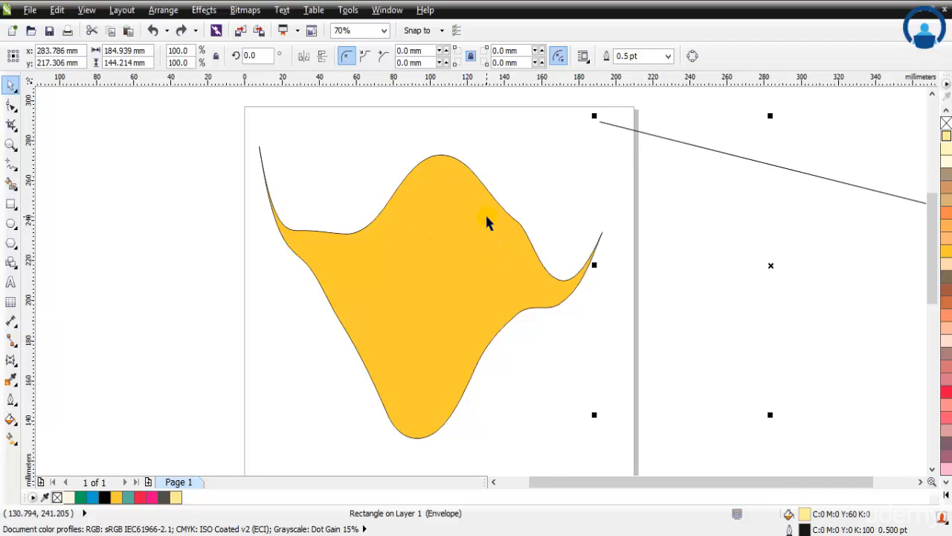
pyautogui.hotkey('ctrl', 'z')
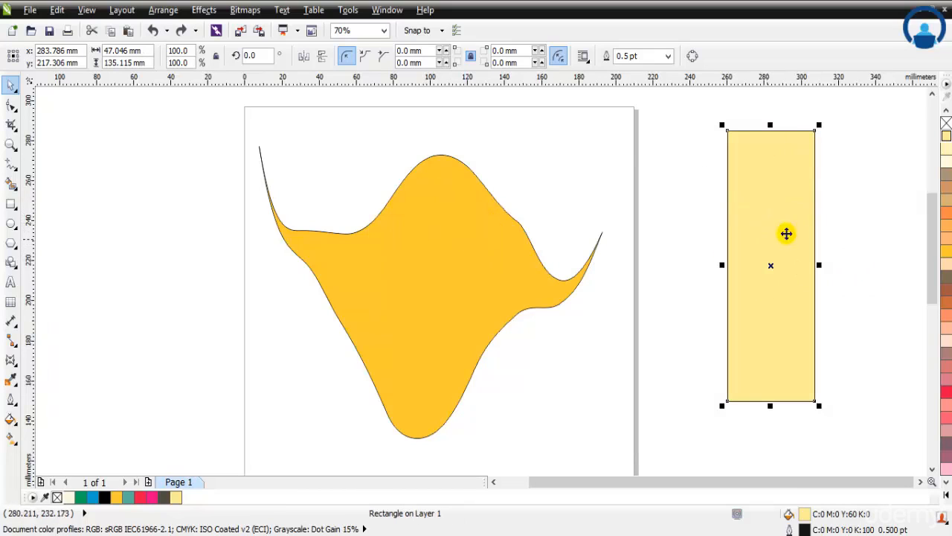
# - Clear the page by removing the pale yellow rectangle and the orange shape
pyautogui.hotkey('ctrl', 'z')
pyautogui.hotkey('ctrl', 'z')
pyautogui.hotkey('ctrl', 'z')
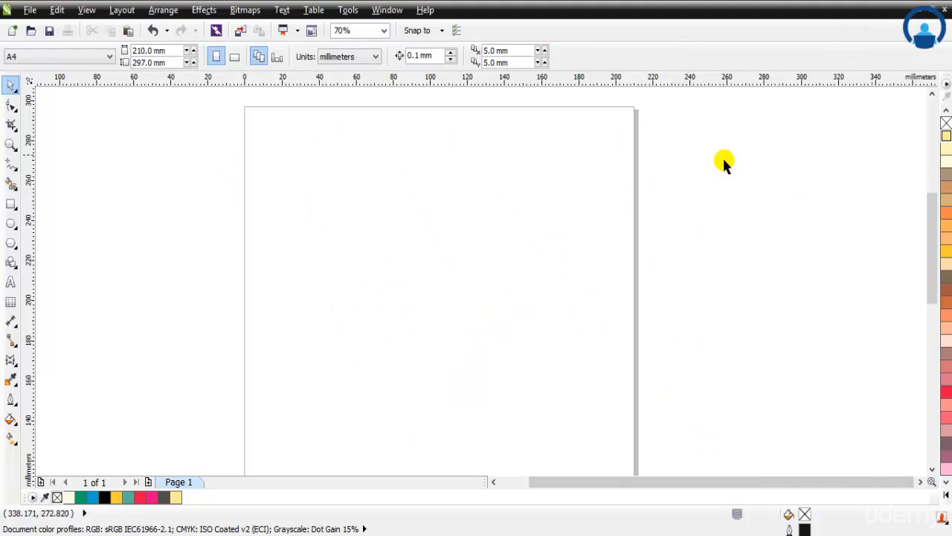
# - Draw a rectangle about 47 by 92 mm in the page's upper-left area and fill it orange (M:20 Y:100)
pyautogui.click(11, 203)
pyautogui.moveTo(275, 155)
pyautogui.mouseDown()
pyautogui.moveTo(342, 391)
pyautogui.moveTo(365, 410)
pyautogui.moveTo(321, 397)
pyautogui.moveTo(320, 347)
pyautogui.mouseUp()
pyautogui.click(11, 84)
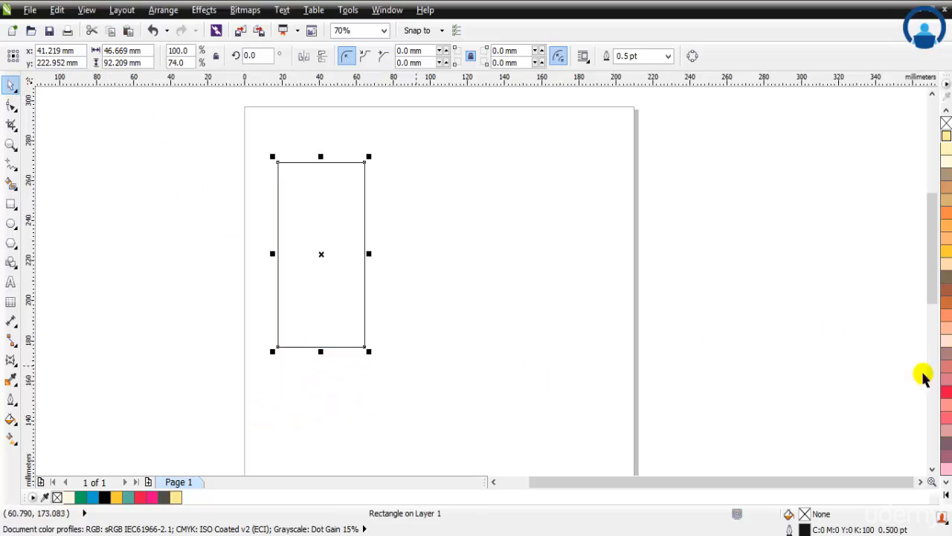
pyautogui.moveTo(946, 252); pyautogui.dragTo(366, 278)
pyautogui.click(470, 278)
# - Try to place a copy of the orange rectangle to its right, and undo it
pyautogui.click(312, 259)
pyautogui.moveTo(312, 259); pyautogui.dragTo(505, 258)
pyautogui.click(735, 248)
pyautogui.hotkey('ctrl', 'z')
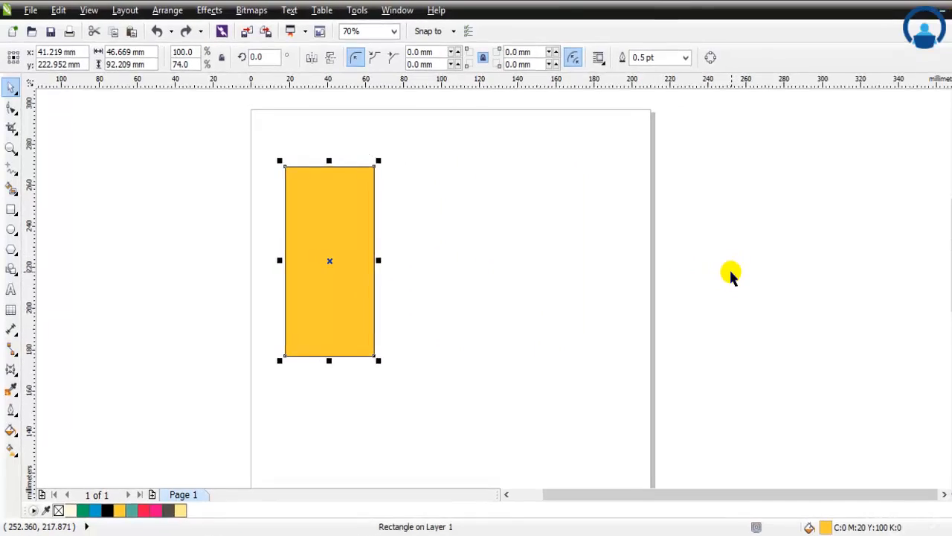
pyautogui.click(711, 244)
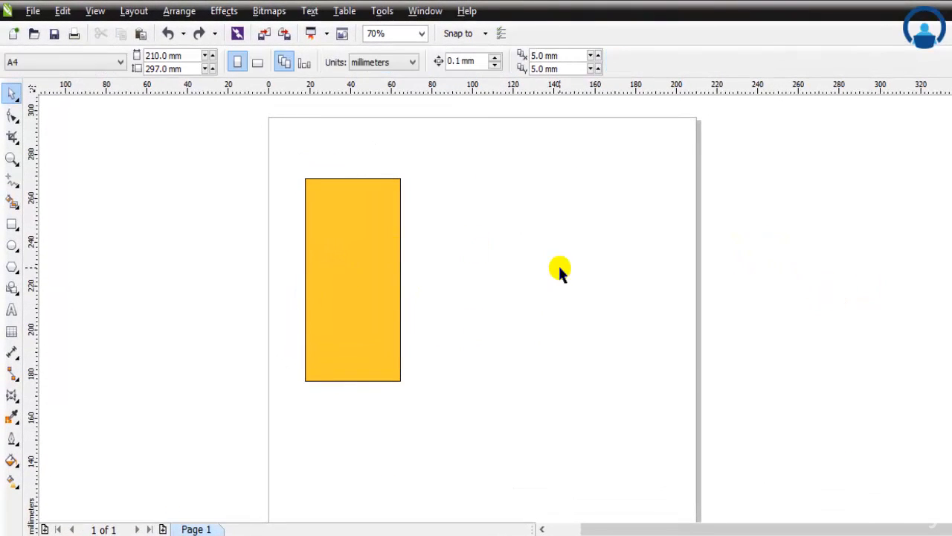
# - Duplicate the orange rectangle about 93 mm to its right at the same height
pyautogui.click(350, 281)
pyautogui.moveTo(354, 276); pyautogui.dragTo(541, 281)
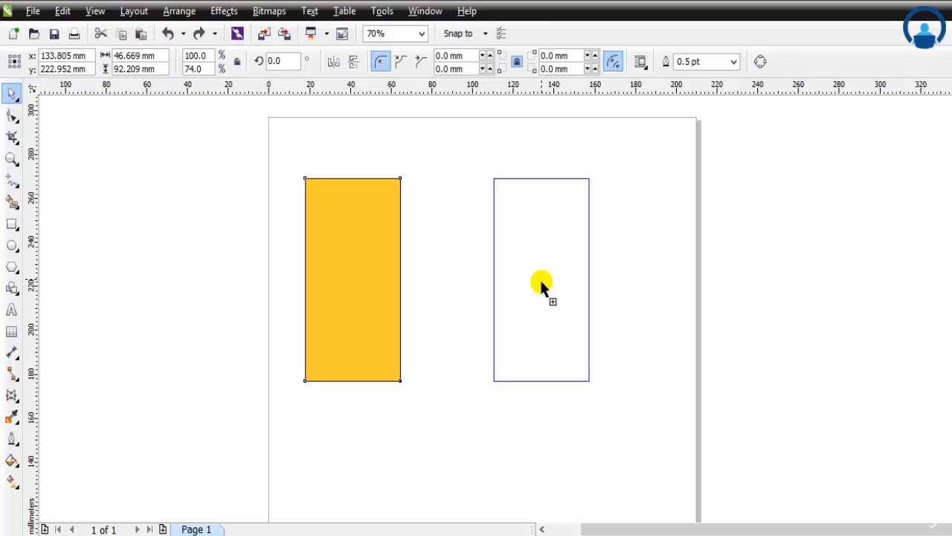
pyautogui.click(541, 283)
pyautogui.click(834, 226)
# - Apply a Straight Line mode envelope to the left rectangle and lower its top-left corner about 25 mm
pyautogui.click(370, 221)
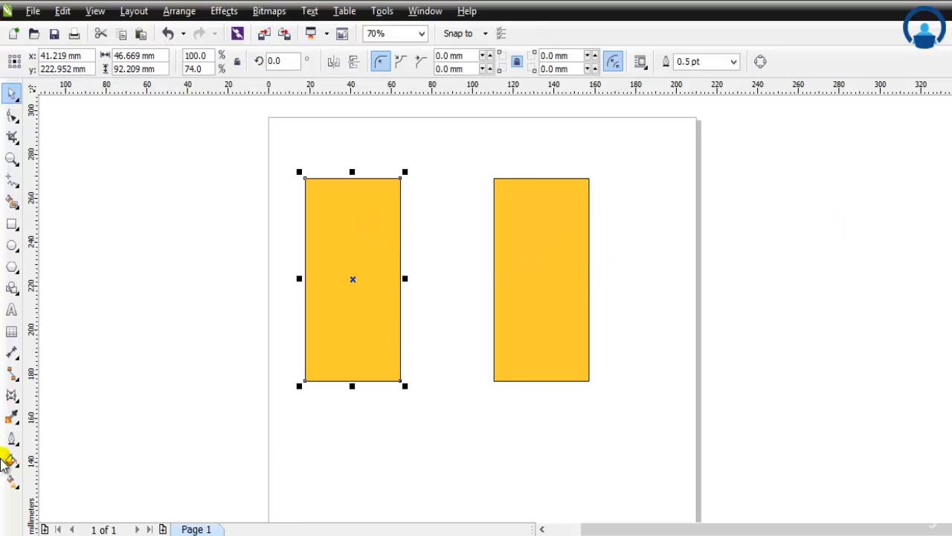
pyautogui.click(14, 395)
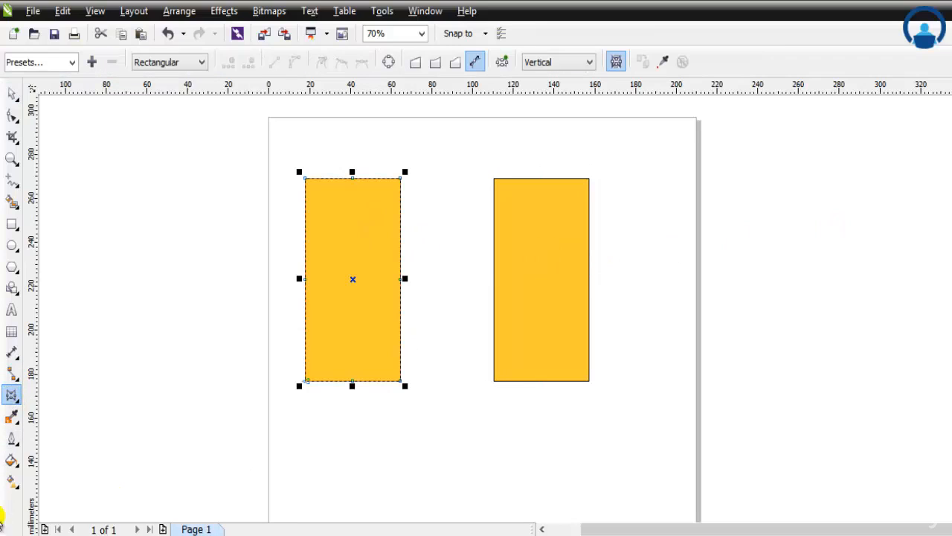
pyautogui.click(415, 63)
pyautogui.moveTo(304, 179); pyautogui.dragTo(304, 233)
pyautogui.click(303, 232)
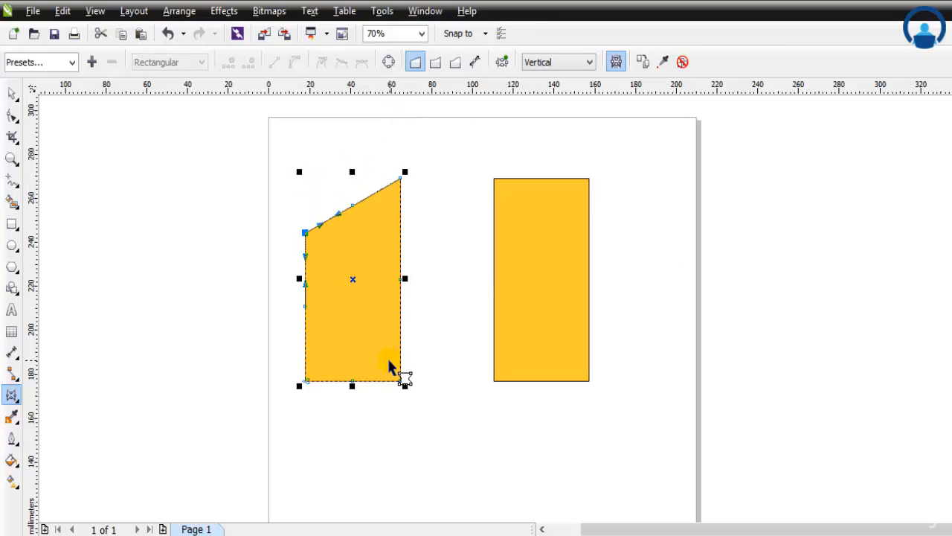
# - Raise the bottom-right envelope corner of the left orange shape about 20 mm in Straight Line mode
pyautogui.moveTo(400, 381); pyautogui.dragTo(403, 336)
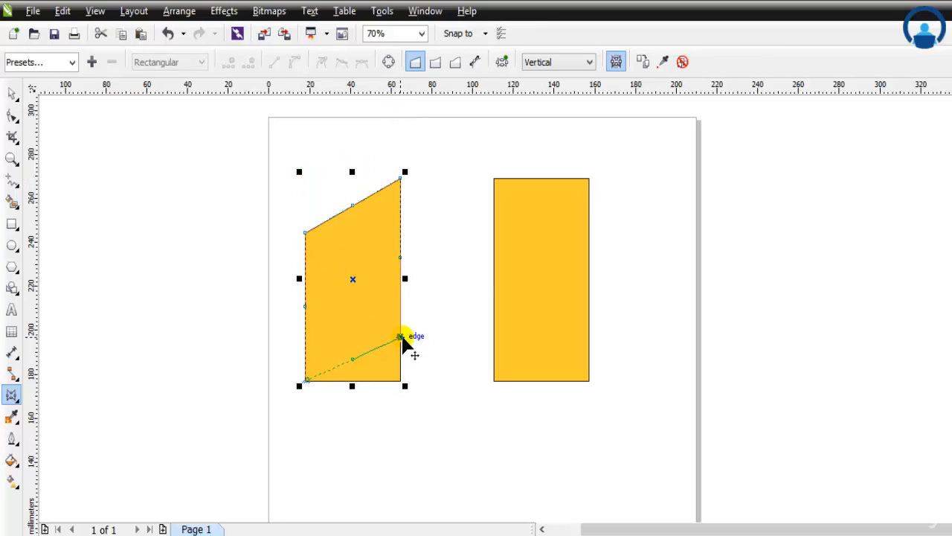
pyautogui.click(402, 337)
# - Try to pull the middle nodes on both sides of the left shape's envelope outward, and undo it
pyautogui.moveTo(282, 307); pyautogui.dragTo(279, 306)
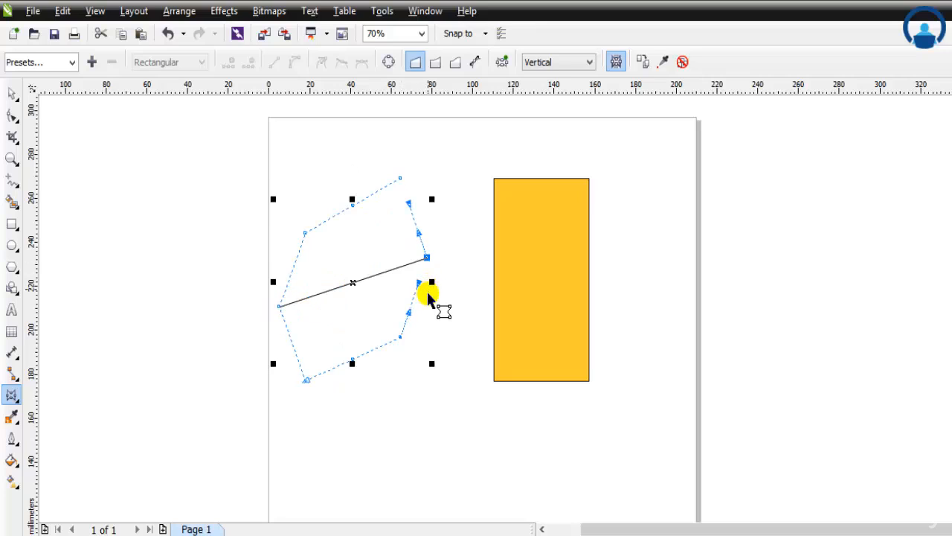
pyautogui.hotkey('ctrl', 'z')
pyautogui.hotkey('ctrl', 'z')
# - In Single Arc mode, bow the left shape's envelope upward about 11 mm at the top edge and about 8 mm at the bottom edge
pyautogui.click(436, 64)
pyautogui.moveTo(351, 208); pyautogui.dragTo(353, 240)
pyautogui.moveTo(352, 361); pyautogui.dragTo(354, 390)
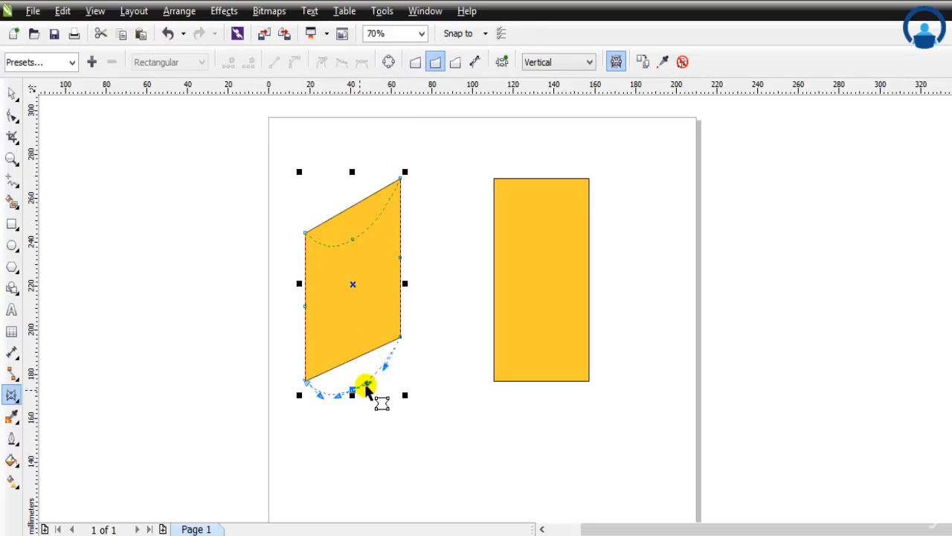
pyautogui.moveTo(352, 242); pyautogui.dragTo(352, 181)
pyautogui.moveTo(353, 390); pyautogui.dragTo(355, 342)
# - Switch the left shape's envelope to Horizontal mapping without Keep Lines and slightly adjust its top-middle node
pyautogui.click(558, 62)
pyautogui.click(556, 83)
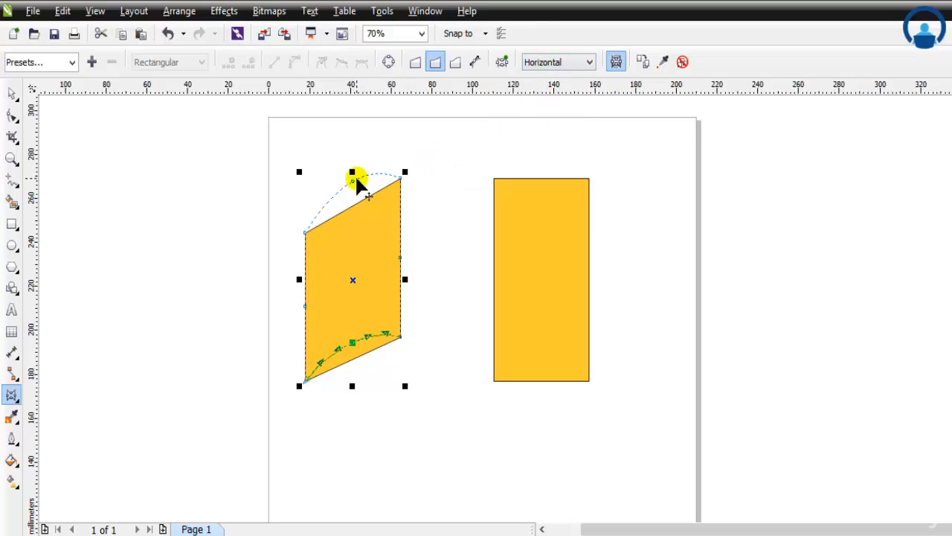
pyautogui.moveTo(355, 174); pyautogui.dragTo(356, 167)
pyautogui.moveTo(358, 265); pyautogui.dragTo(354, 277)
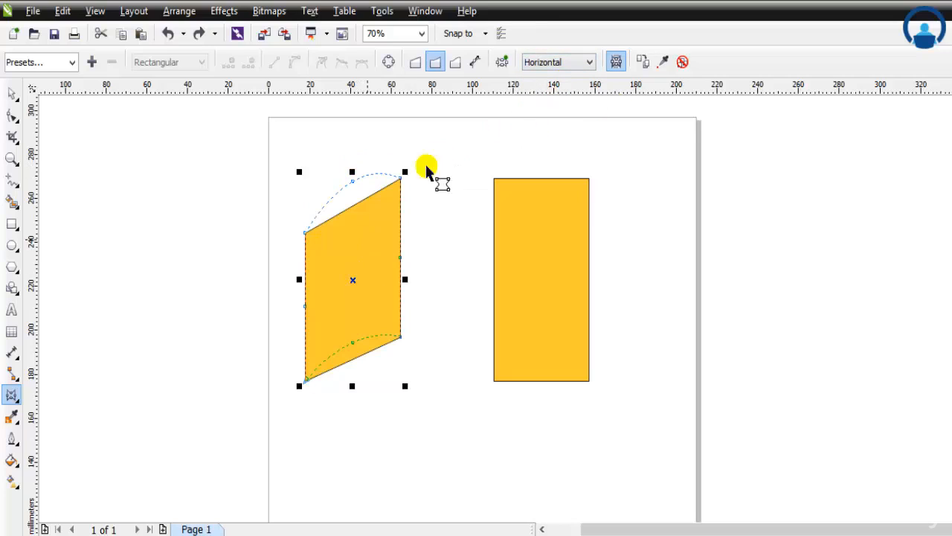
pyautogui.click(615, 63)
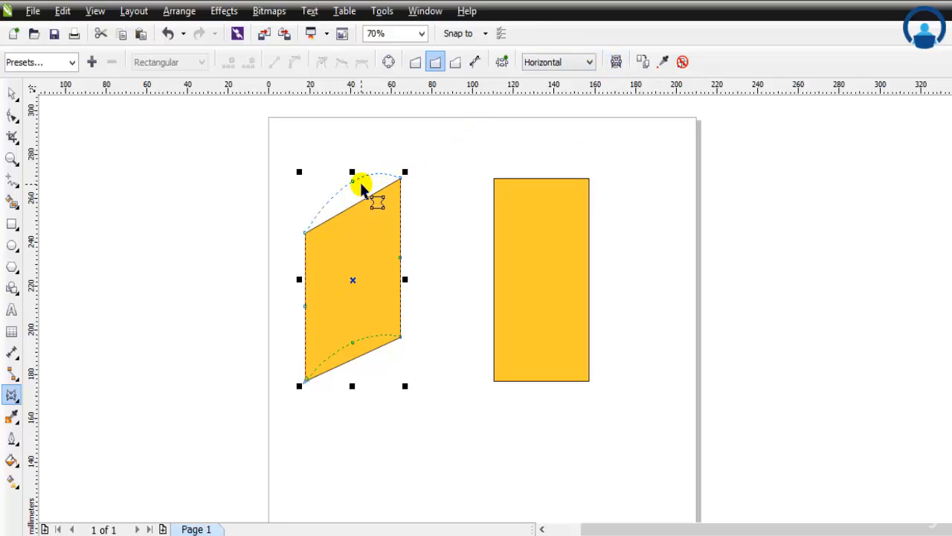
pyautogui.moveTo(354, 185)
pyautogui.mouseDown()
pyautogui.moveTo(355, 166)
pyautogui.moveTo(355, 191)
pyautogui.mouseUp()
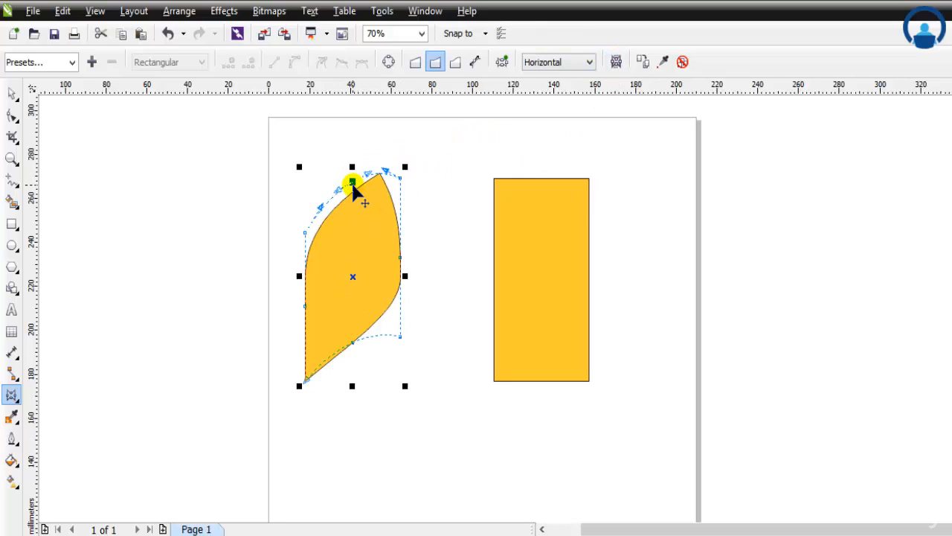
# - Copy the envelope properties of the left shape onto the right orange rectangle
pyautogui.click(12, 90)
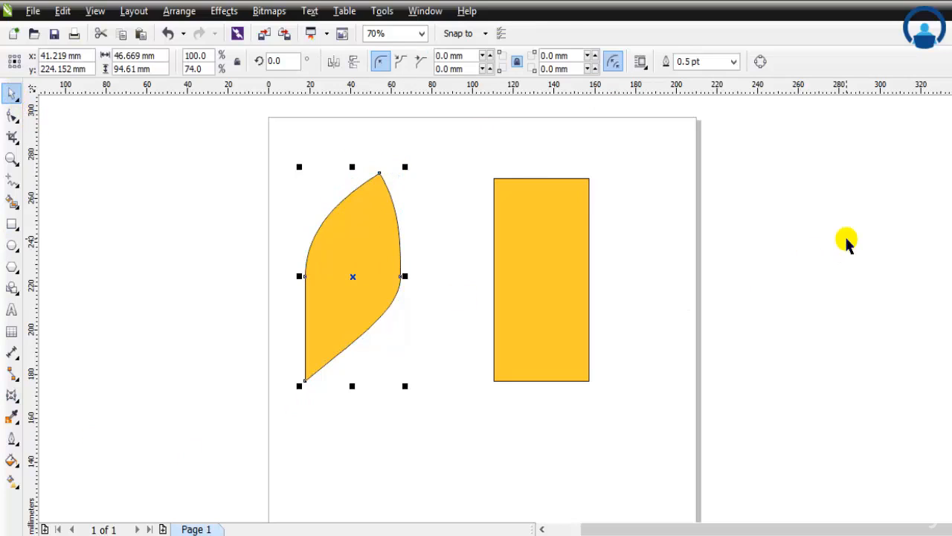
pyautogui.click(615, 279)
pyautogui.click(541, 250)
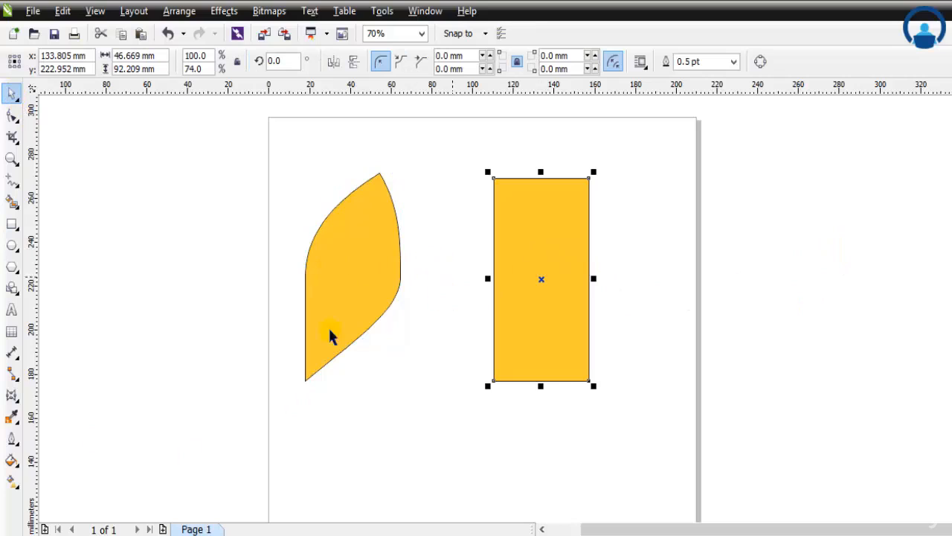
pyautogui.click(12, 396)
pyautogui.click(642, 62)
pyautogui.click(313, 235)
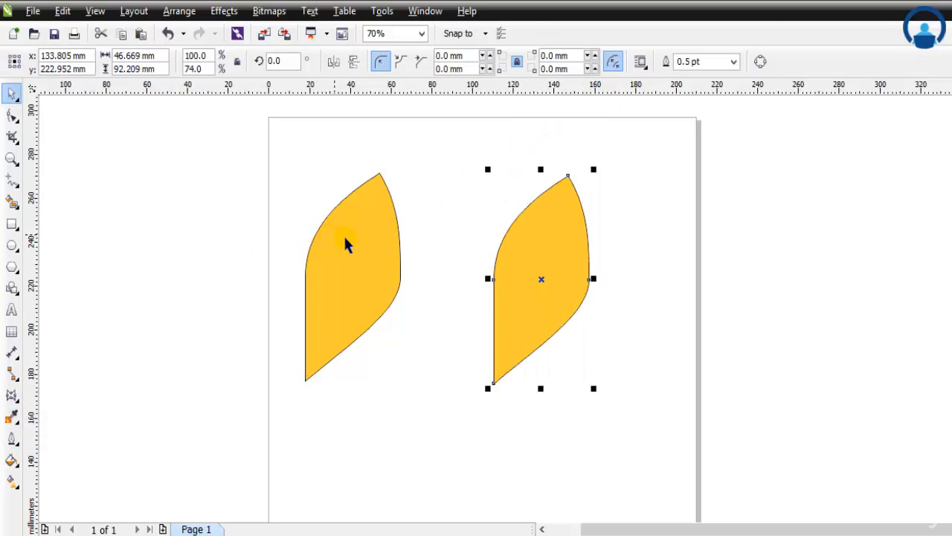
# - Delete the right-hand enveloped shape
pyautogui.click(816, 235)
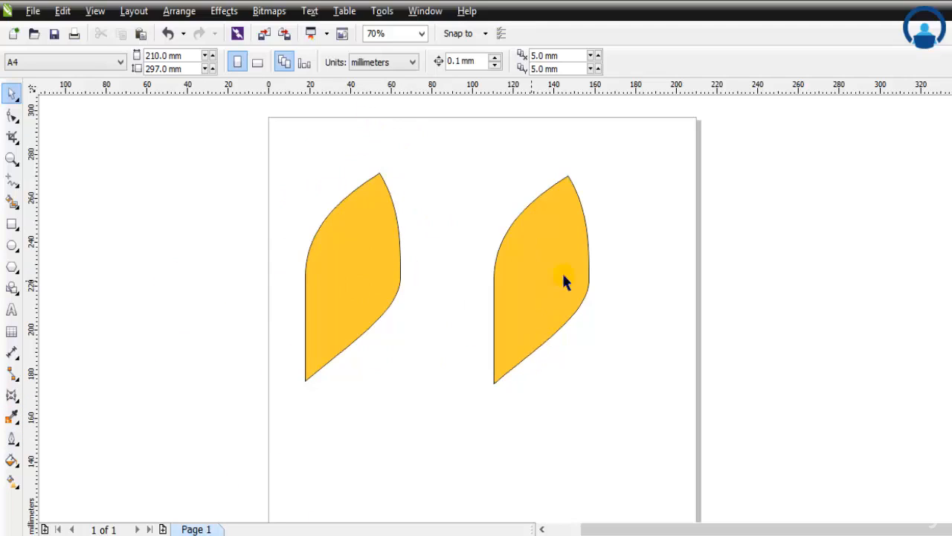
pyautogui.click(567, 248)
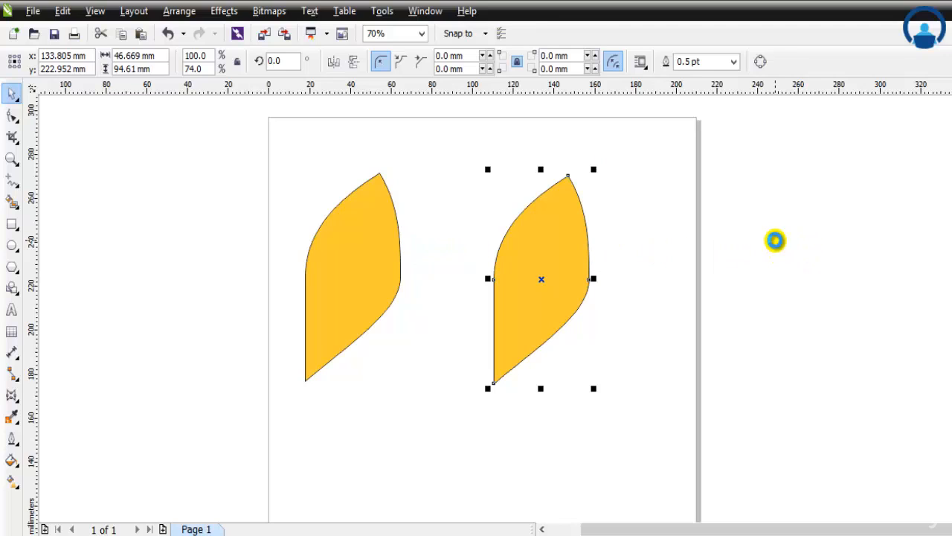
pyautogui.press('Delete')
# - Try to place a copy of the remaining orange shape to its right, and undo it
pyautogui.moveTo(340, 250); pyautogui.dragTo(563, 261)
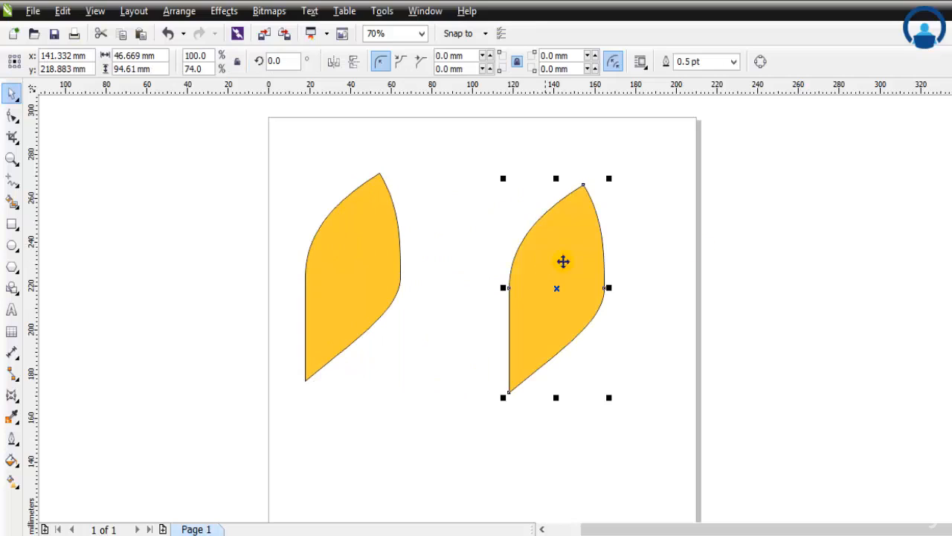
pyautogui.hotkey('ctrl', 'z')
pyautogui.click(844, 187)
# - Clear the envelope from the remaining orange shape
pyautogui.click(13, 395)
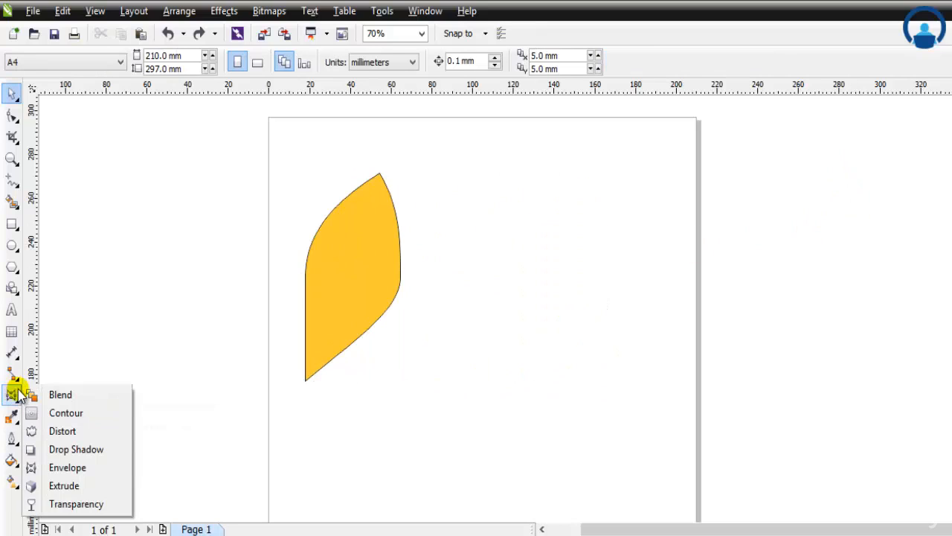
pyautogui.click(67, 467)
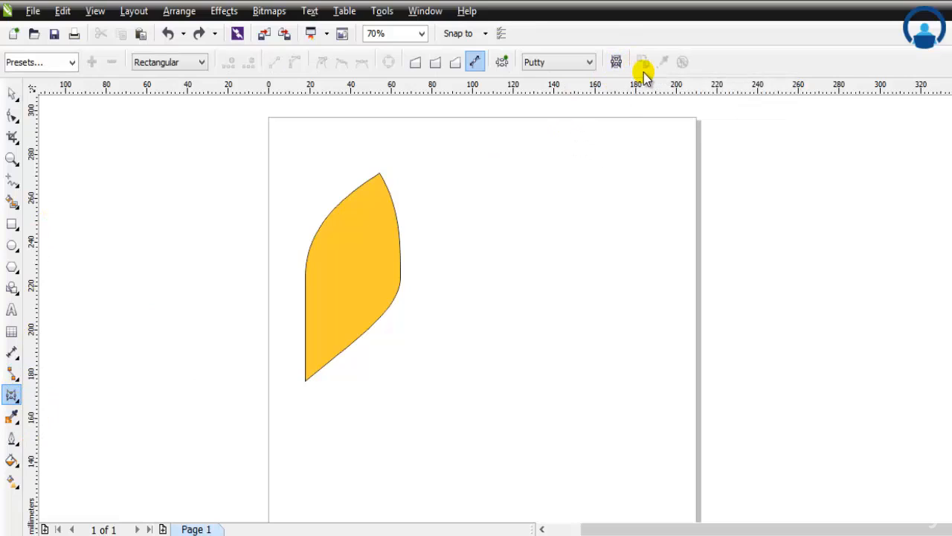
pyautogui.click(12, 93)
pyautogui.click(319, 275)
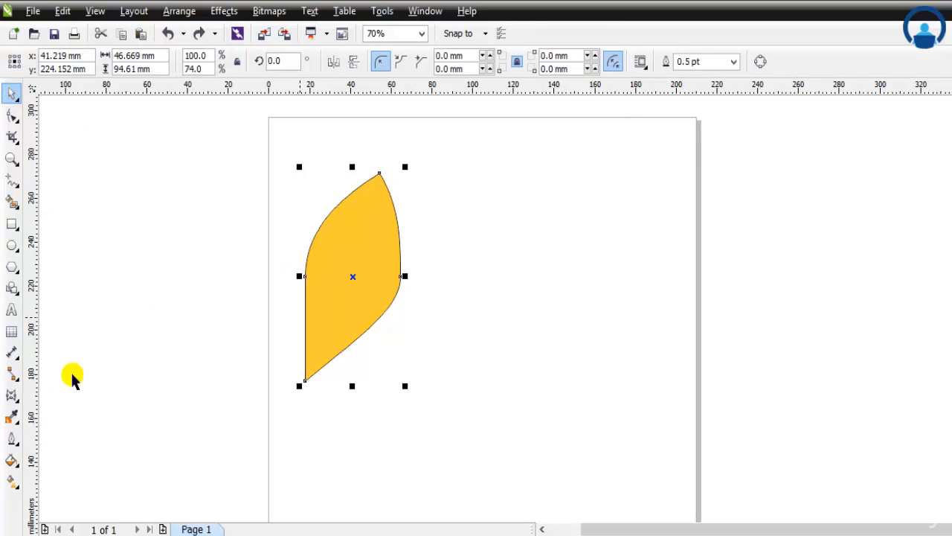
pyautogui.click(12, 395)
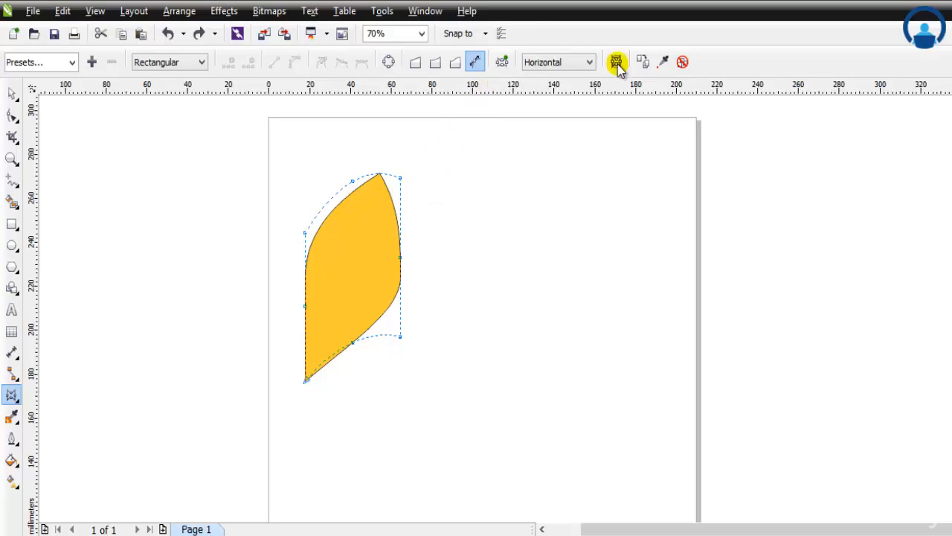
pyautogui.click(682, 66)
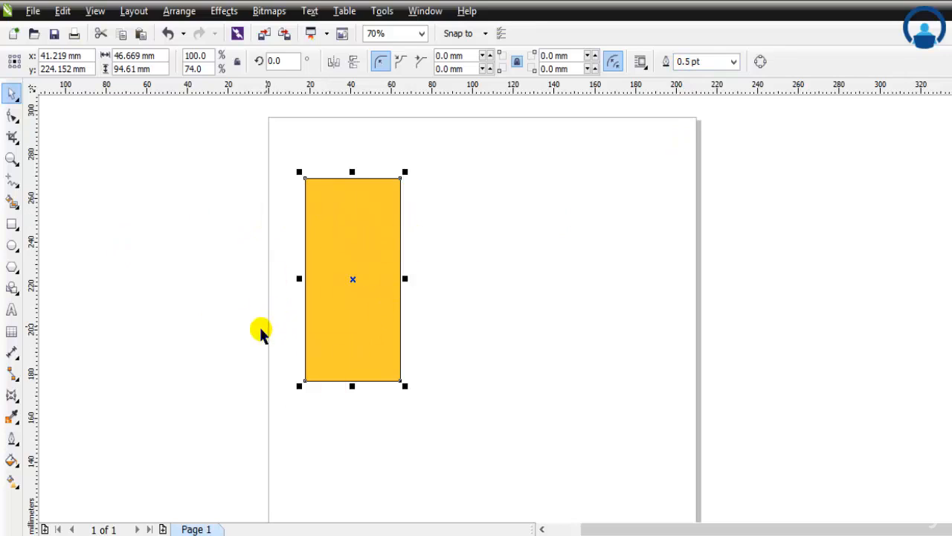
# - Apply an envelope to the orange rectangle, moving its left-middle node about 9 mm inward and its top-right corner about 8 mm left and 14 mm down
pyautogui.click(11, 390)
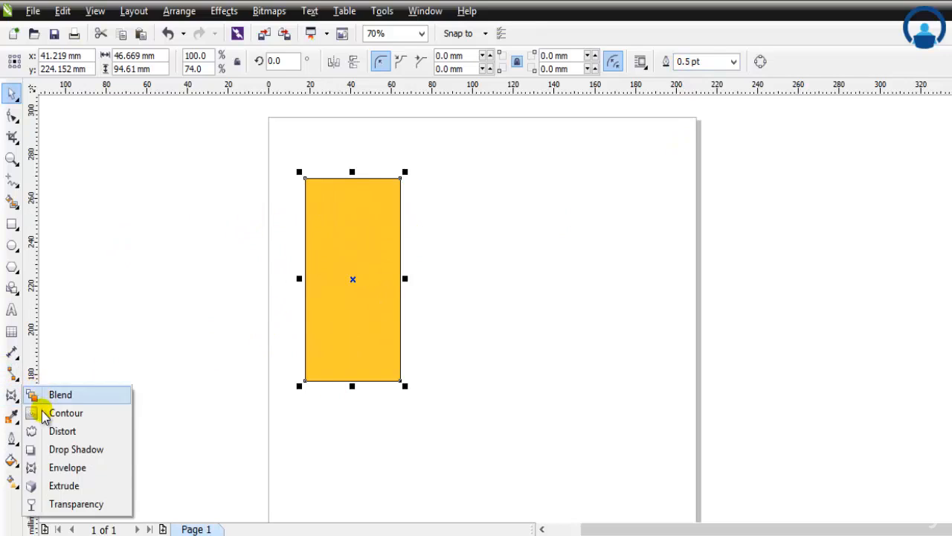
pyautogui.click(52, 467)
pyautogui.moveTo(306, 283); pyautogui.dragTo(324, 281)
pyautogui.click(400, 180)
pyautogui.moveTo(401, 190); pyautogui.dragTo(384, 212)
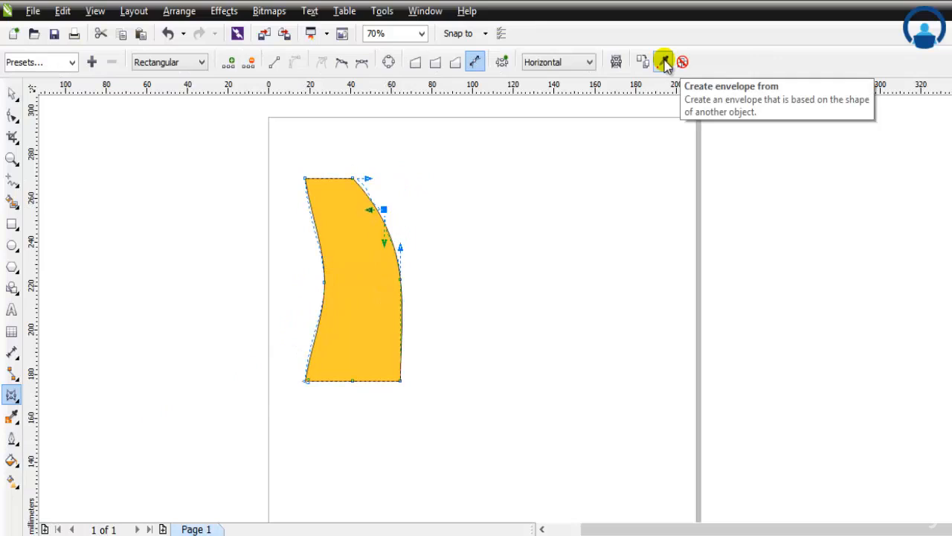
pyautogui.click(368, 228)
pyautogui.click(632, 337)
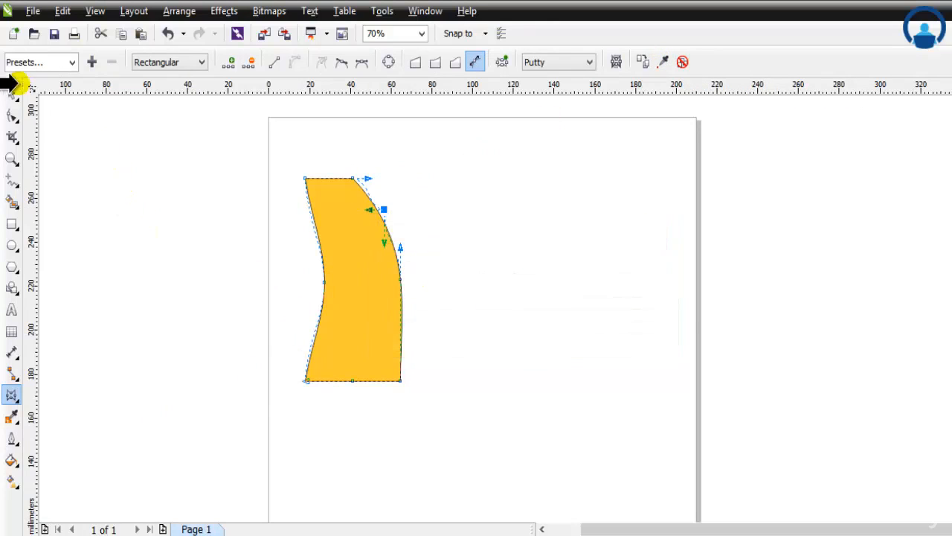
# - Draw a rectangle about 34 by 97 mm to the right of the orange shape and fill it red
pyautogui.click(12, 93)
pyautogui.click(11, 223)
pyautogui.moveTo(551, 184); pyautogui.dragTo(620, 398)
pyautogui.click(11, 93)
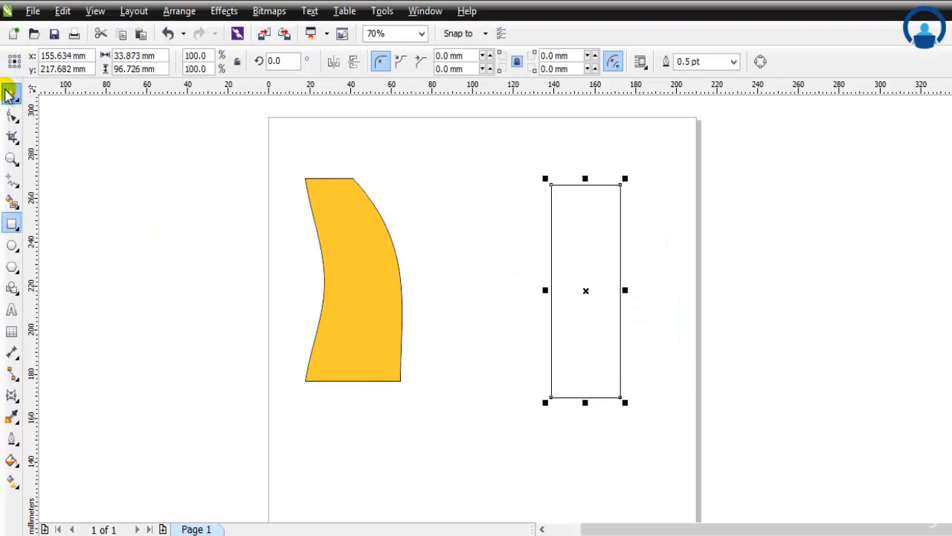
pyautogui.click(911, 312)
pyautogui.click(635, 257)
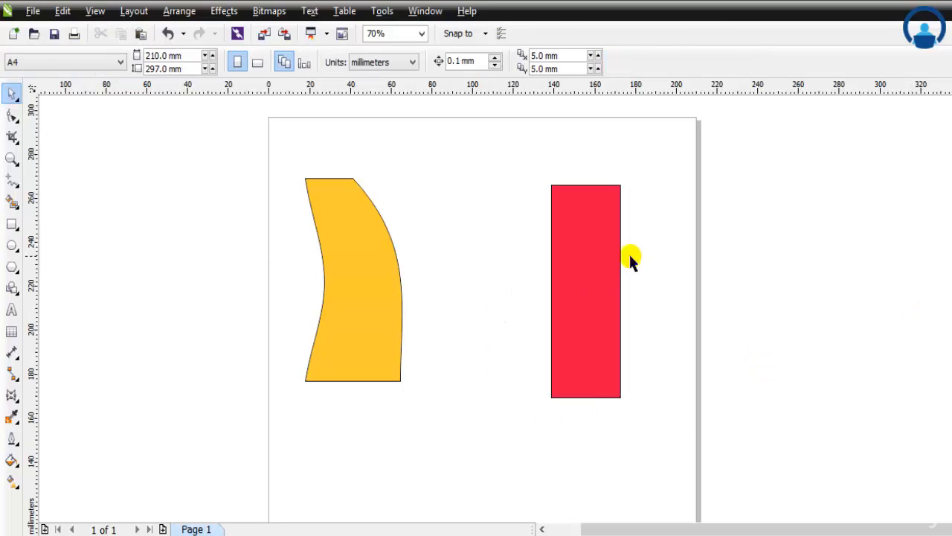
# - Try to create an envelope for the red rectangle from the outline of the orange shape
pyautogui.click(591, 266)
pyautogui.click(11, 395)
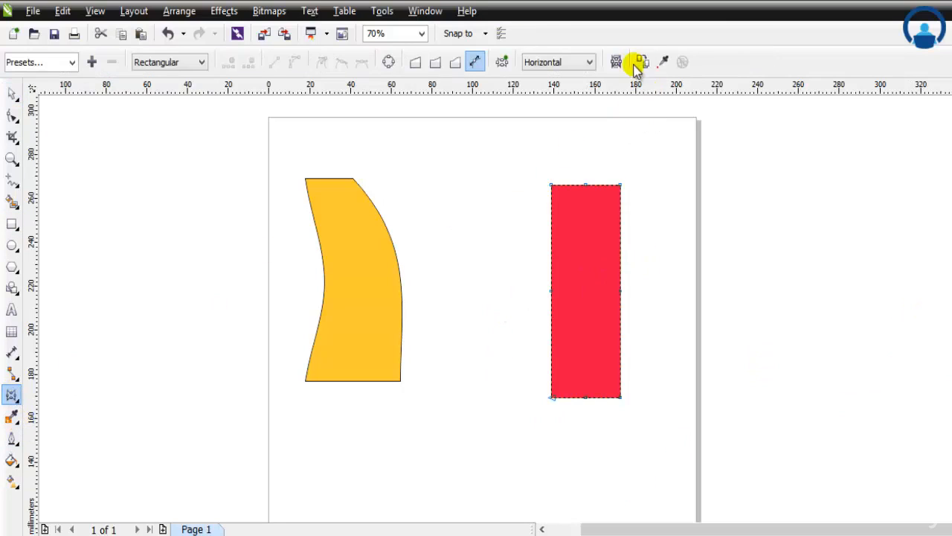
pyautogui.click(358, 218)
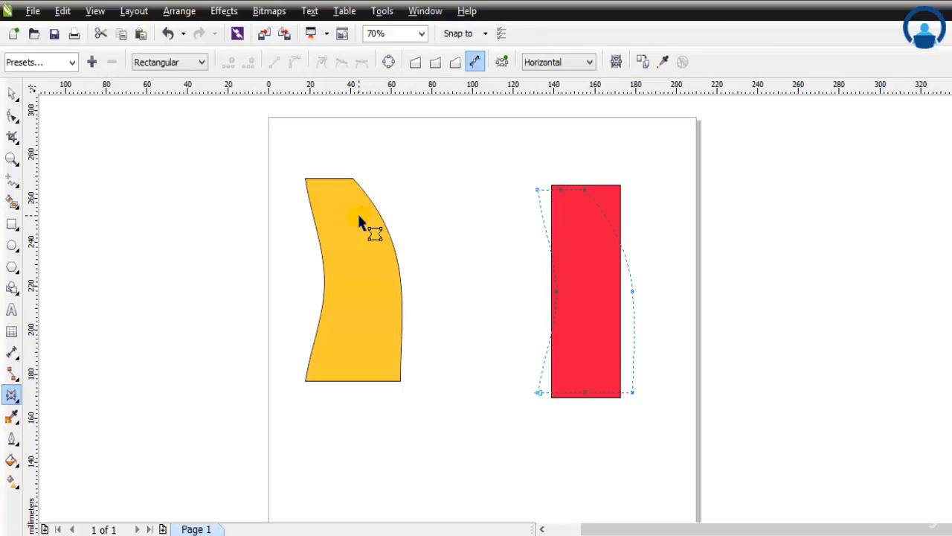
pyautogui.click(664, 62)
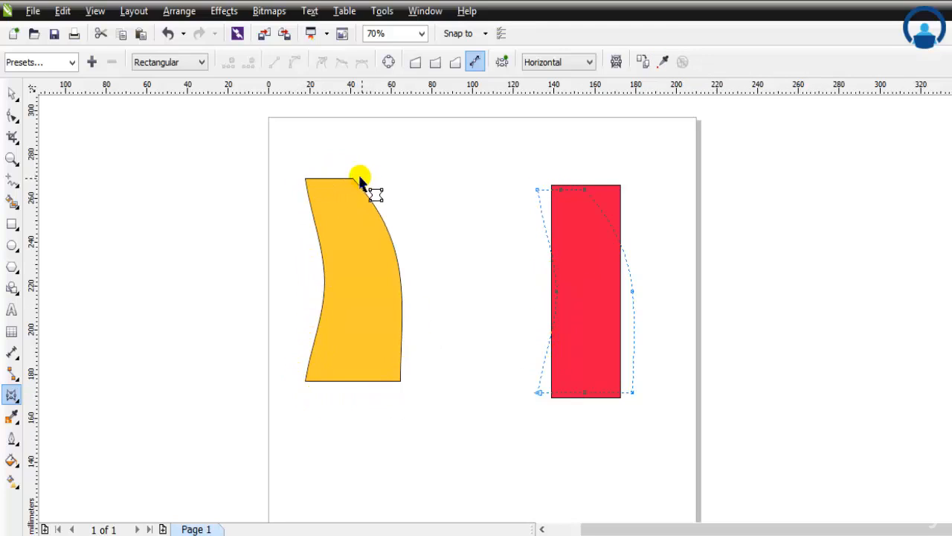
pyautogui.click(574, 283)
pyautogui.click(601, 390)
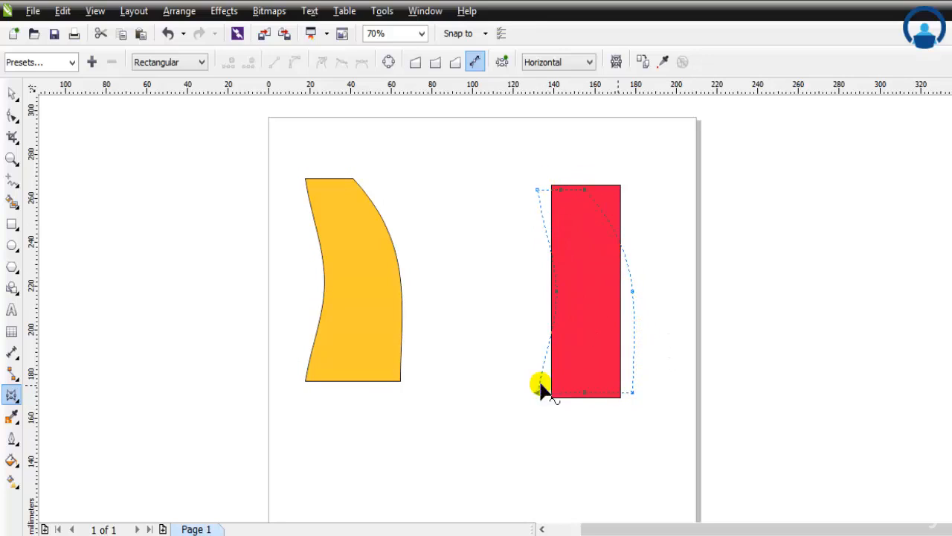
pyautogui.click(665, 63)
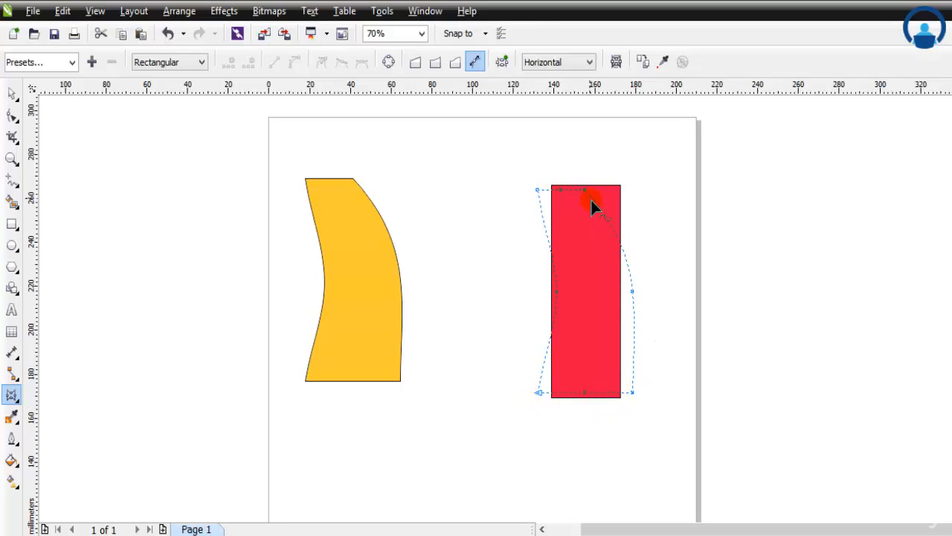
pyautogui.click(11, 93)
pyautogui.click(596, 217)
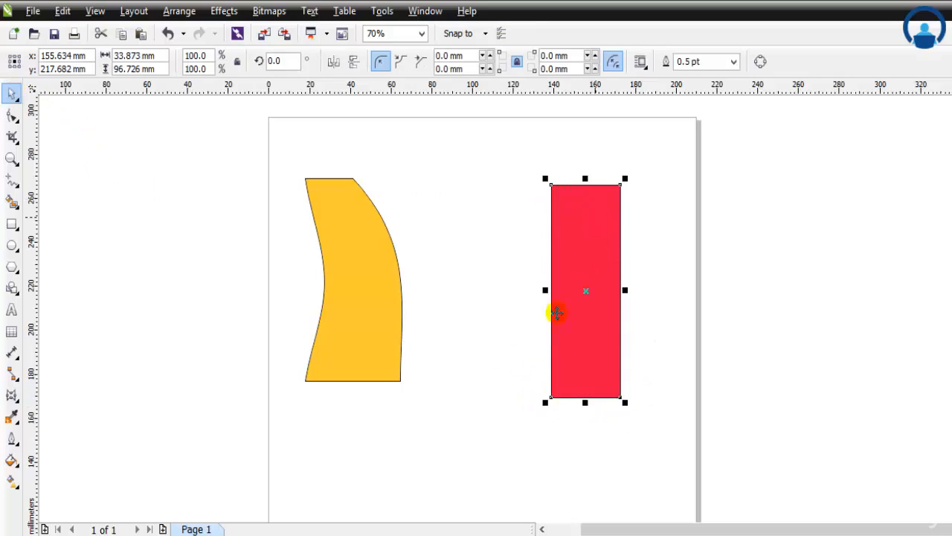
pyautogui.click(762, 304)
pyautogui.click(608, 280)
pyautogui.click(12, 395)
pyautogui.click(11, 93)
pyautogui.click(206, 206)
# - Try moving the orange shape's top-middle envelope node about 21 mm right and its top-left corner about 15 mm down, undoing each move
pyautogui.click(382, 276)
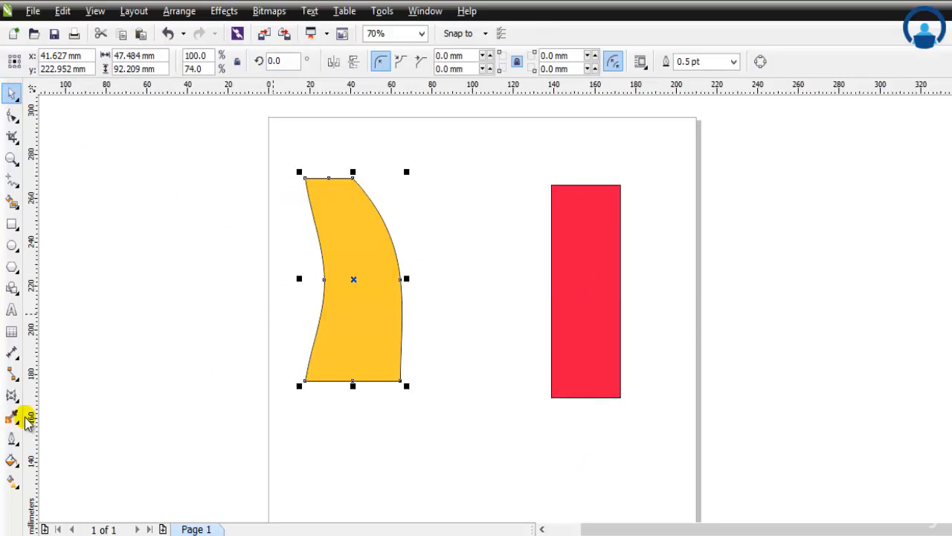
pyautogui.click(12, 395)
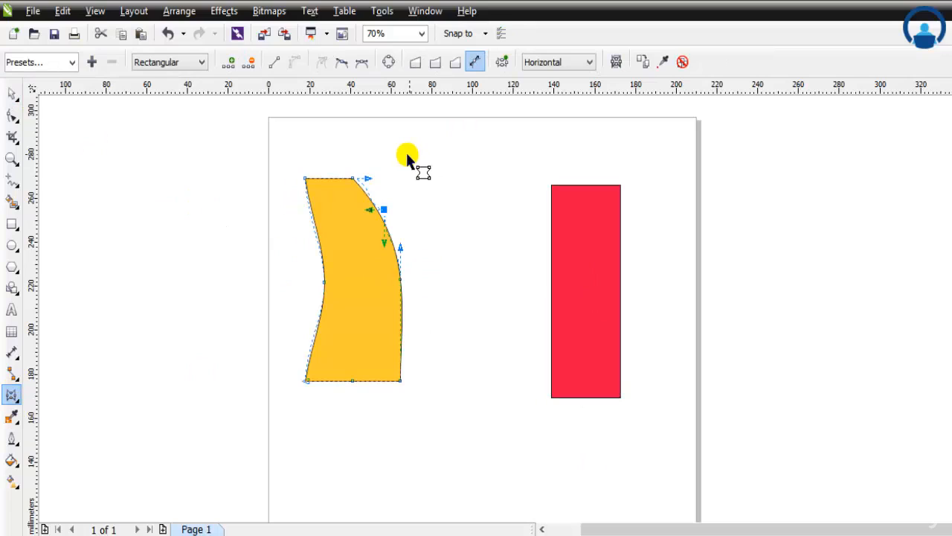
pyautogui.moveTo(351, 178); pyautogui.dragTo(394, 174)
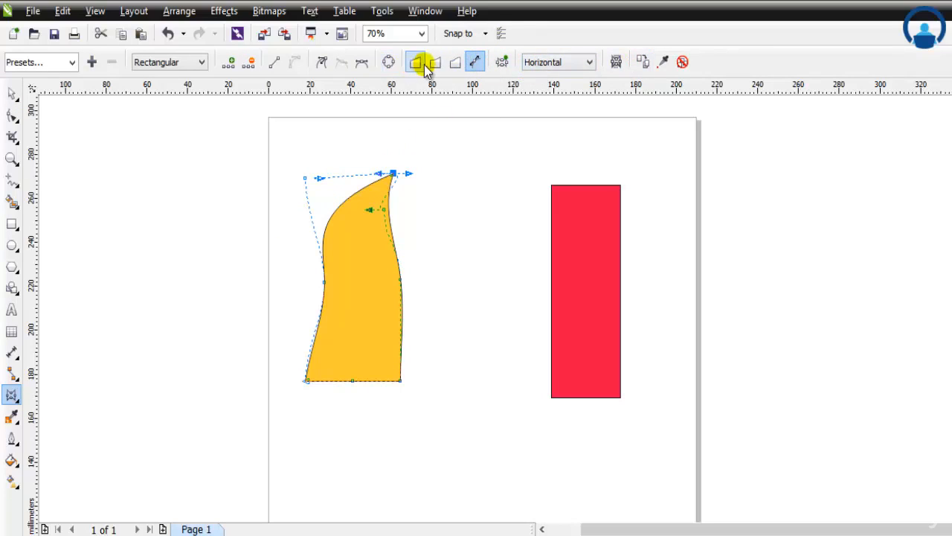
pyautogui.hotkey('ctrl', 'z')
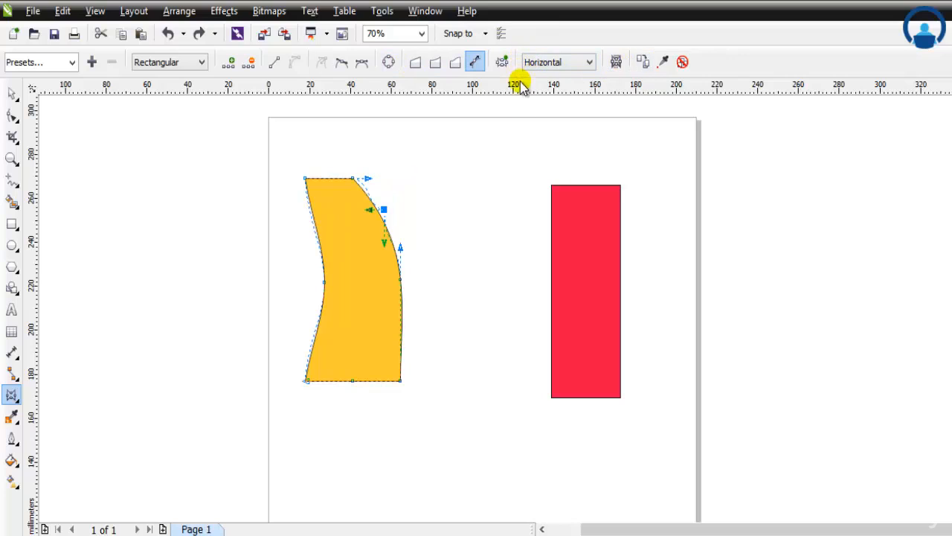
pyautogui.moveTo(304, 179); pyautogui.dragTo(304, 212)
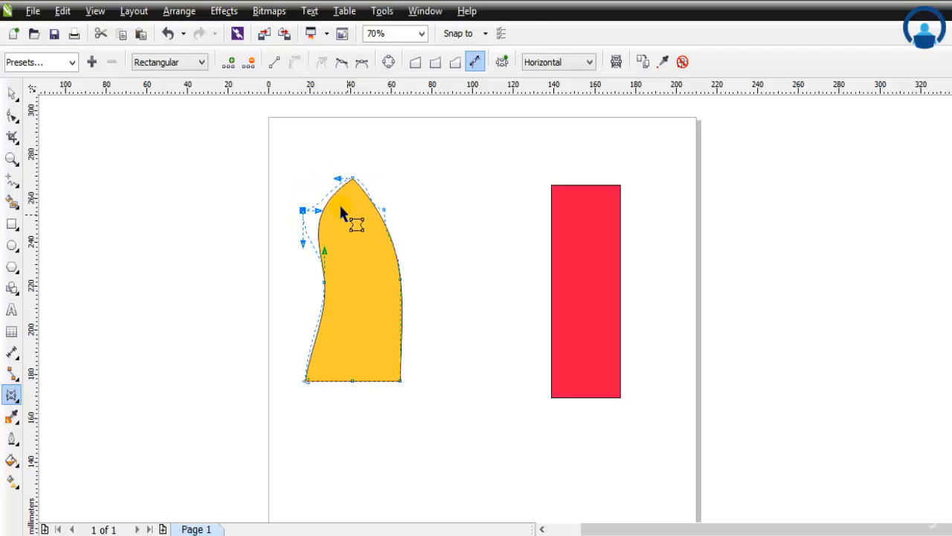
pyautogui.hotkey('ctrl', 'z')
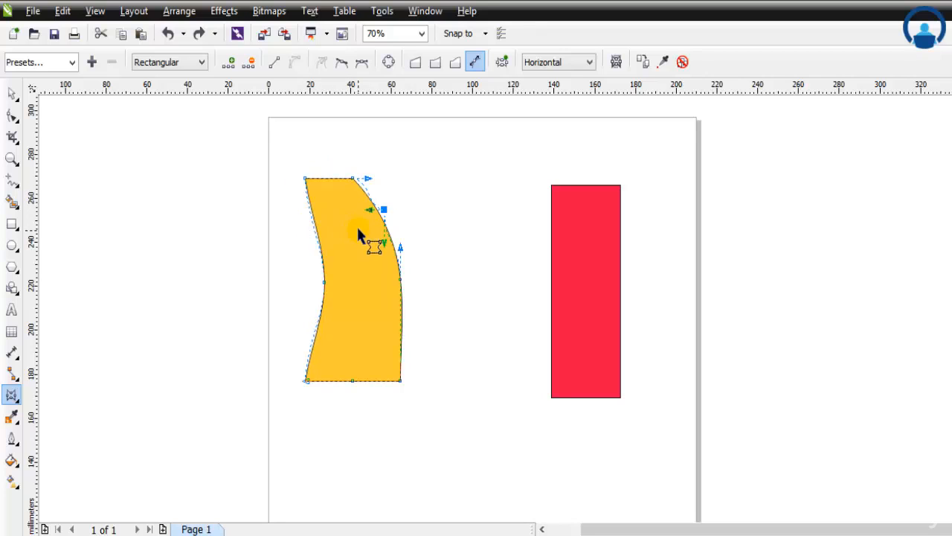
# - Try moving the orange shape's top-left envelope node about 15 mm left and 3 mm down, and undo the move
pyautogui.press('F2')
pyautogui.moveTo(265, 148); pyautogui.dragTo(468, 384)
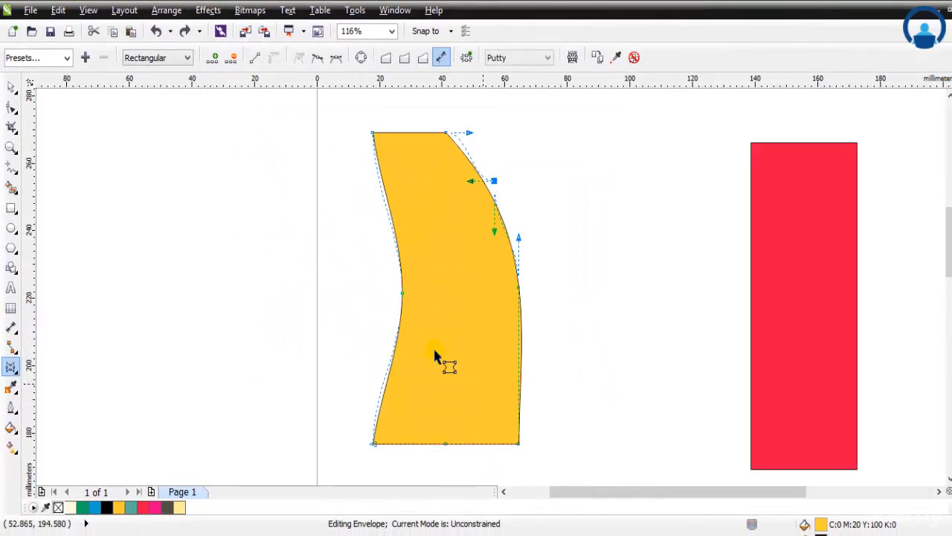
pyautogui.click(11, 87)
pyautogui.click(554, 268)
pyautogui.click(491, 232)
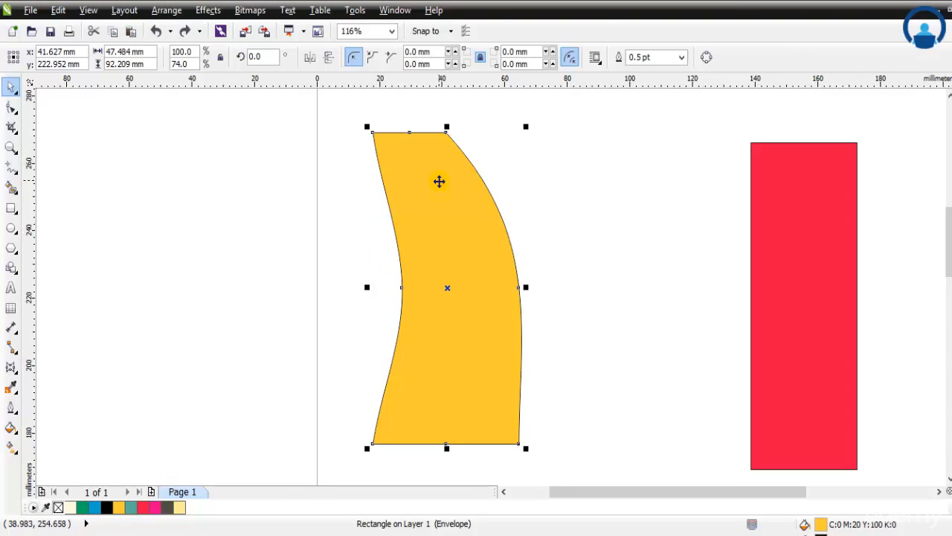
pyautogui.click(12, 370)
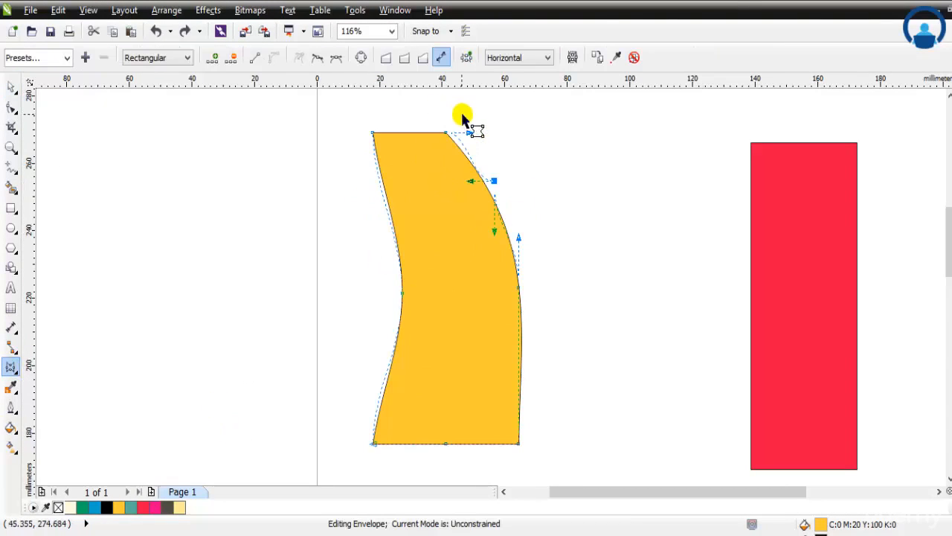
pyautogui.click(371, 135)
pyautogui.moveTo(372, 135); pyautogui.dragTo(325, 144)
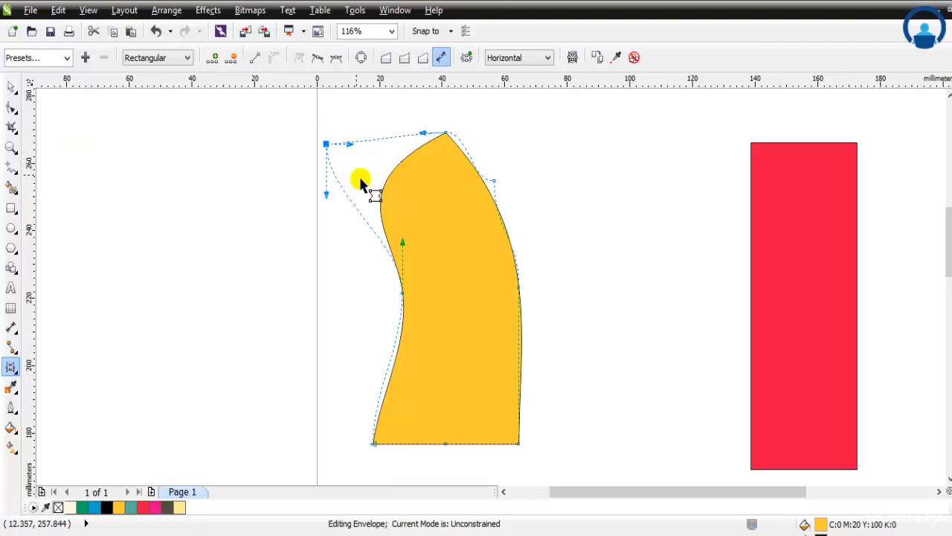
pyautogui.hotkey('ctrl', 'z')
# - Convert the enveloped orange shape to curves and select the resulting curve object
pyautogui.click(11, 86)
pyautogui.click(169, 188)
pyautogui.click(445, 229)
pyautogui.click(11, 366)
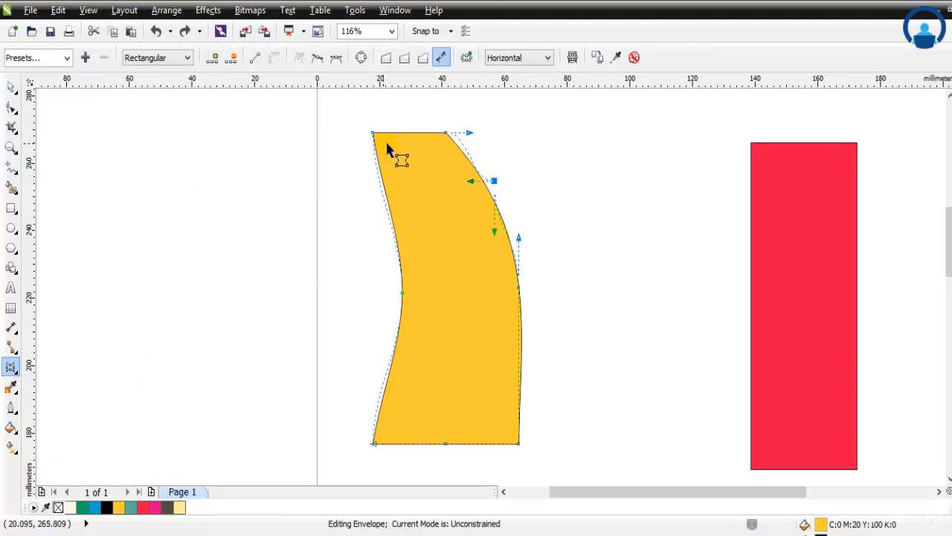
pyautogui.click(362, 59)
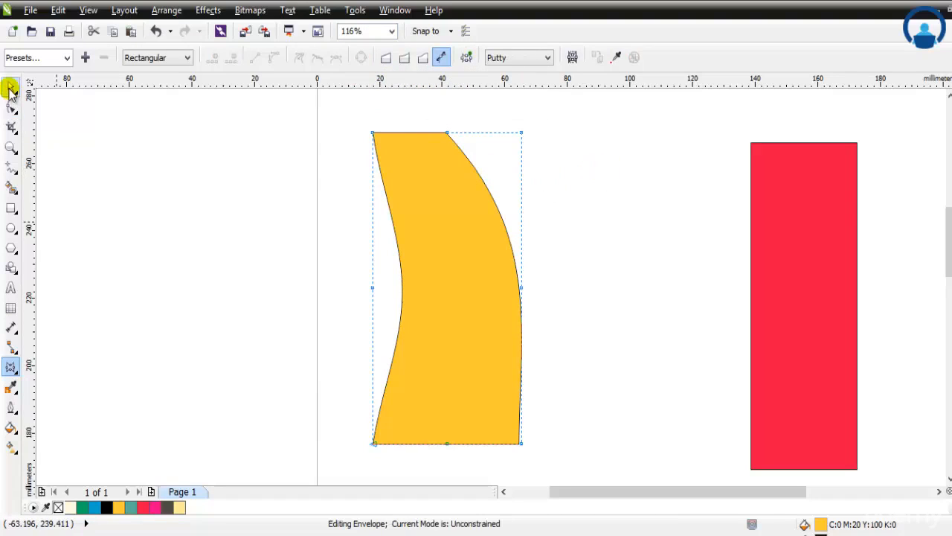
pyautogui.click(10, 89)
pyautogui.click(419, 200)
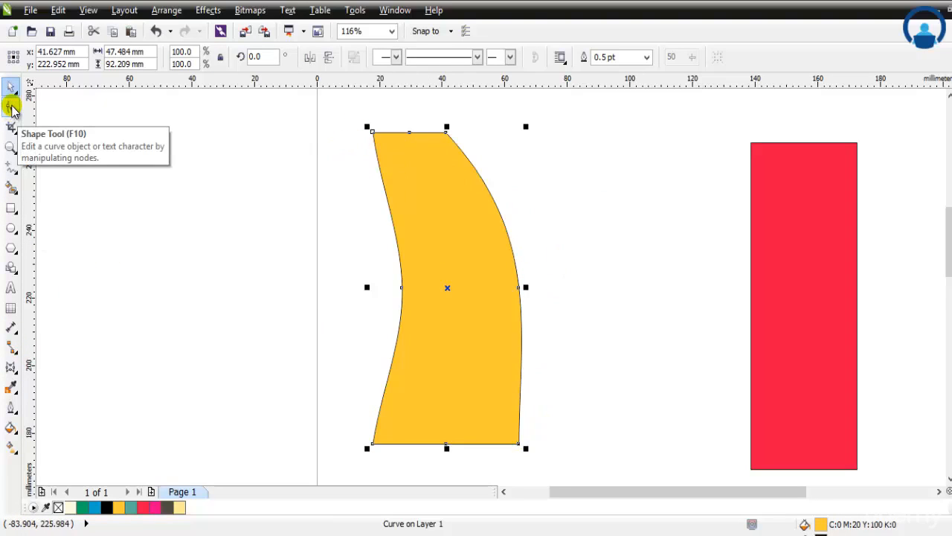
# - Reshape the orange curve, moving its top corner nodes about 12 mm left and 29 mm right and its side-middle nodes about 13 and 18 mm inward
pyautogui.click(12, 110)
pyautogui.moveTo(373, 135); pyautogui.dragTo(334, 130)
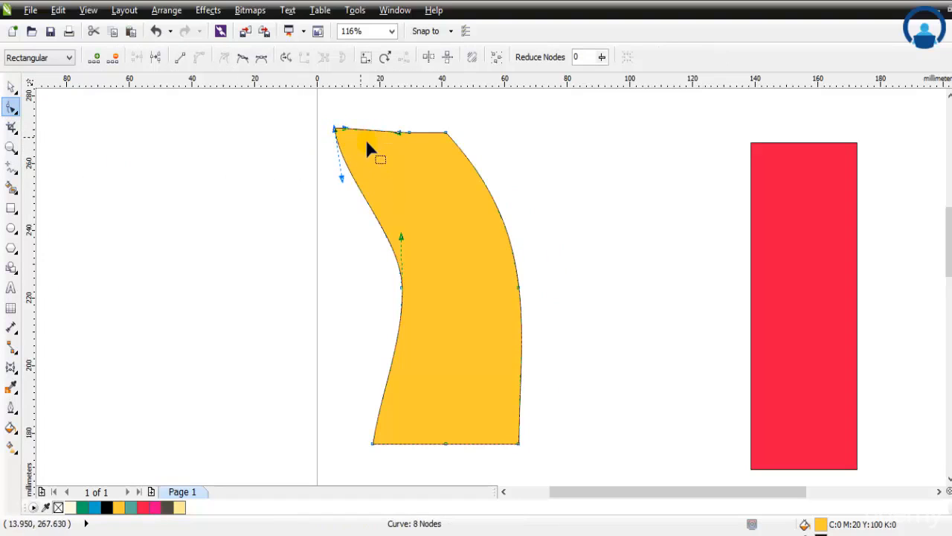
pyautogui.moveTo(446, 132); pyautogui.dragTo(541, 126)
pyautogui.moveTo(521, 292); pyautogui.dragTo(464, 269)
pyautogui.moveTo(402, 289); pyautogui.dragTo(441, 295)
# - Move the curve's bottom corner nodes about 16 mm left and 28 mm right, and its bottom-middle node about 6 mm down
pyautogui.moveTo(374, 441); pyautogui.dragTo(323, 422)
pyautogui.moveTo(519, 444); pyautogui.dragTo(608, 440)
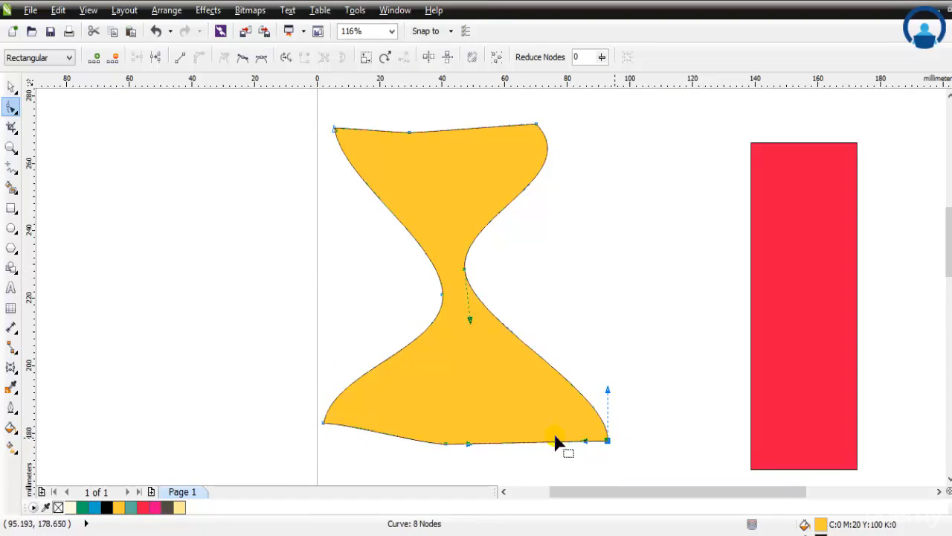
pyautogui.moveTo(446, 445); pyautogui.dragTo(472, 463)
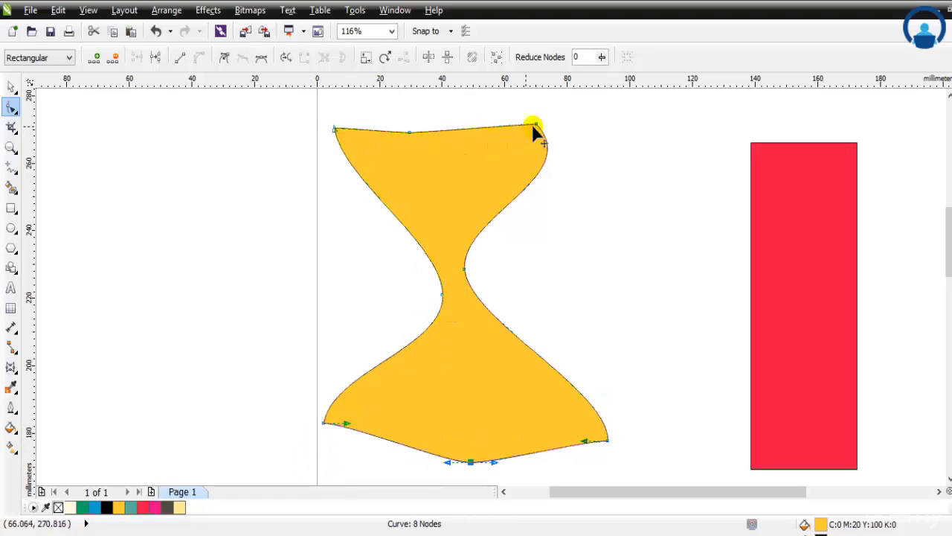
# - Adjust the waist, moving the right-middle node about 9 mm right and 5 mm up and the left-middle node about 11 mm down
pyautogui.moveTo(469, 264); pyautogui.dragTo(500, 270)
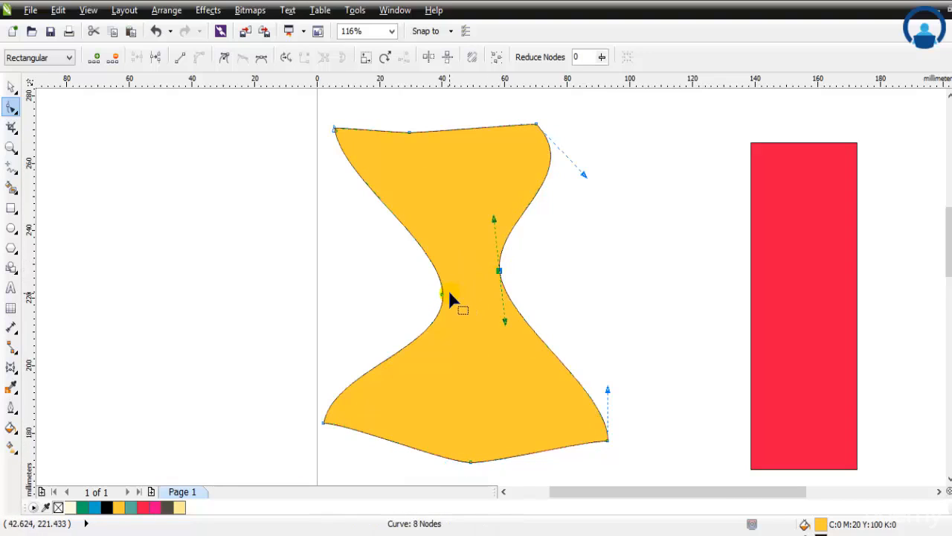
pyautogui.moveTo(443, 294); pyautogui.dragTo(445, 332)
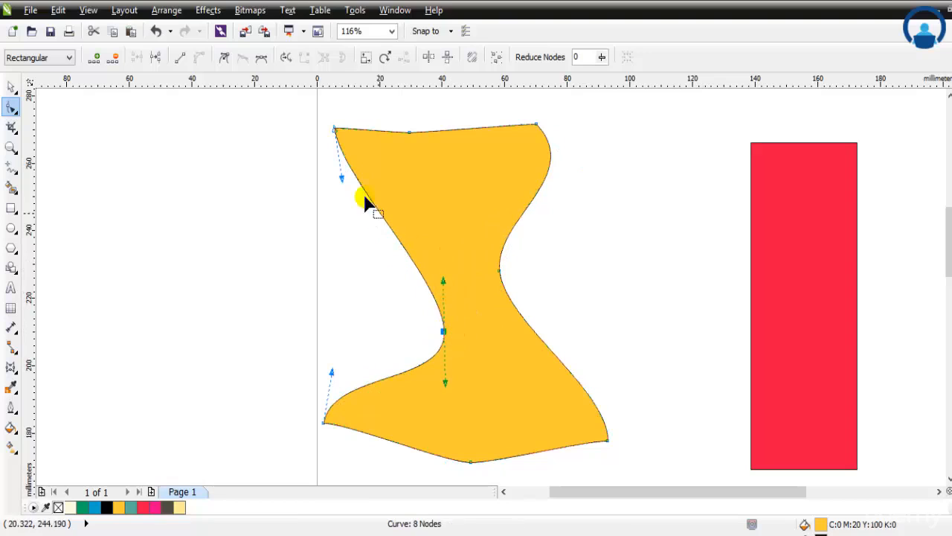
pyautogui.moveTo(500, 270); pyautogui.dragTo(484, 240)
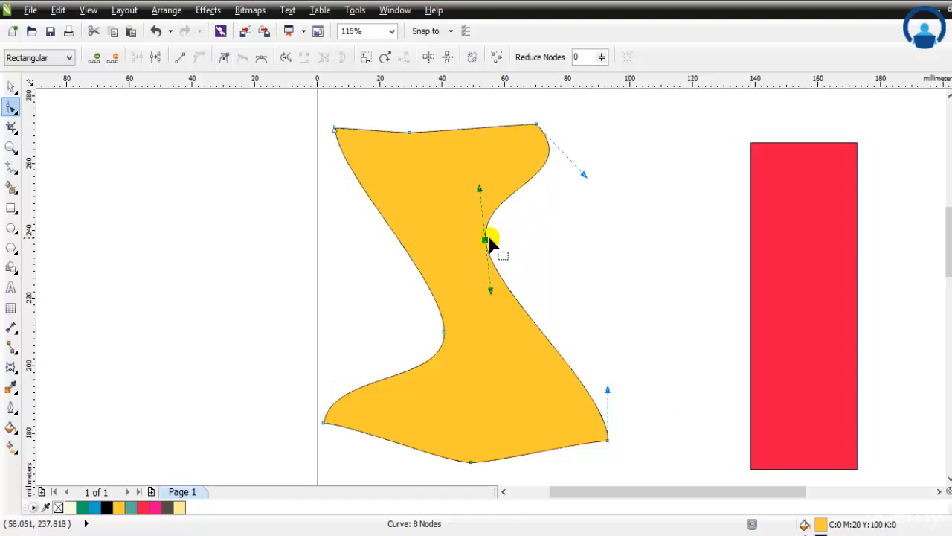
pyautogui.moveTo(487, 247); pyautogui.dragTo(496, 259)
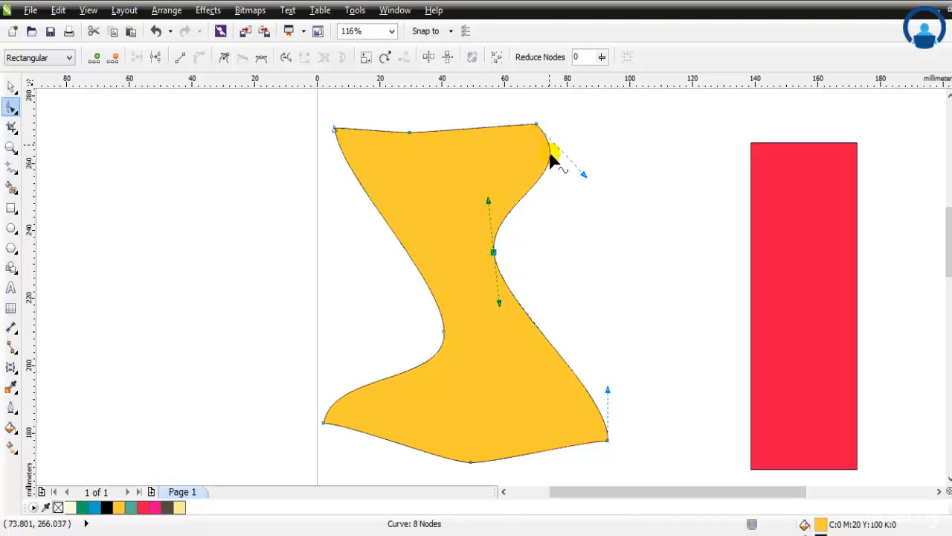
# - Move the curve's top-left node about 3 mm left, its top-middle node about 12 mm down and its bottom-middle node about 14 mm up
pyautogui.click(12, 365)
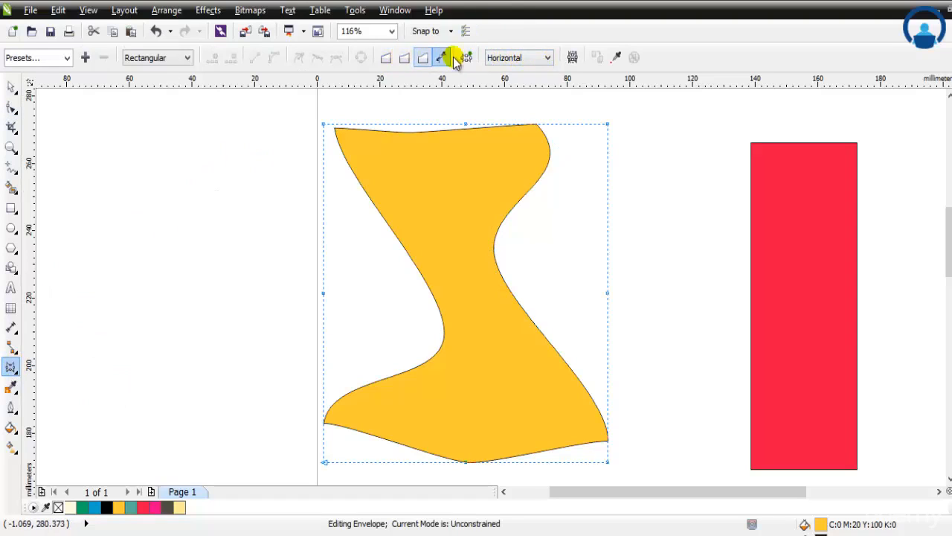
pyautogui.press('F10')
pyautogui.moveTo(334, 130); pyautogui.dragTo(325, 128)
pyautogui.moveTo(411, 134); pyautogui.dragTo(436, 177)
pyautogui.moveTo(470, 462); pyautogui.dragTo(484, 415)
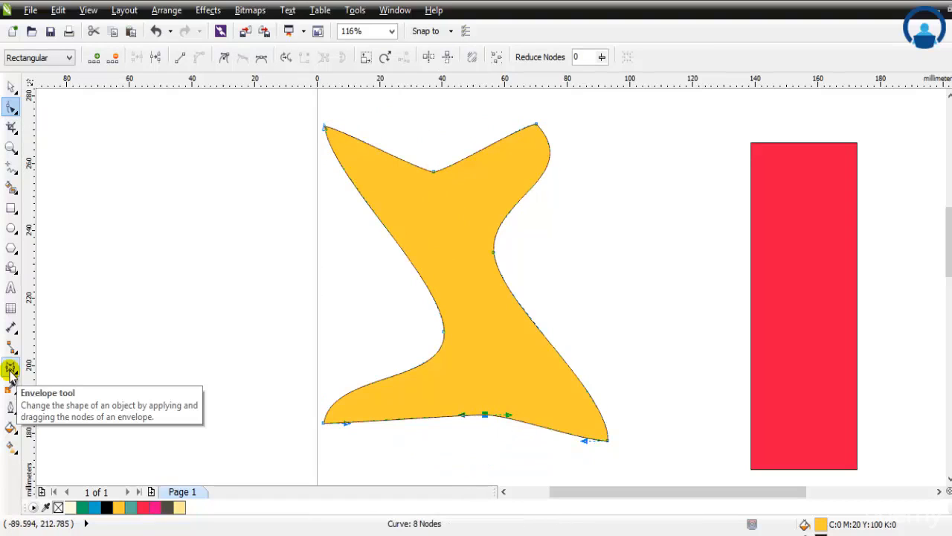
# - Move the orange curve's top-middle node about 3 mm right and 7 mm down
pyautogui.click(10, 374)
pyautogui.click(62, 433)
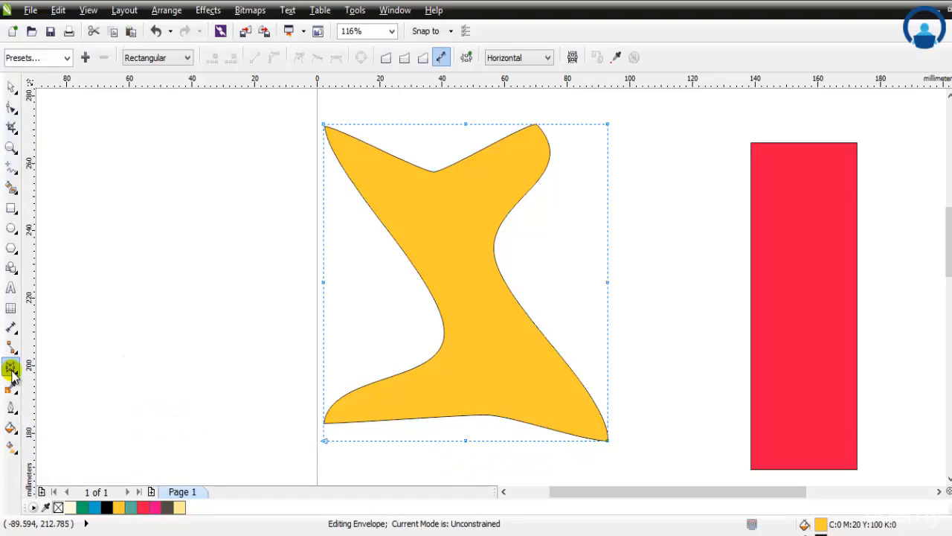
pyautogui.click(363, 179)
pyautogui.click(434, 171)
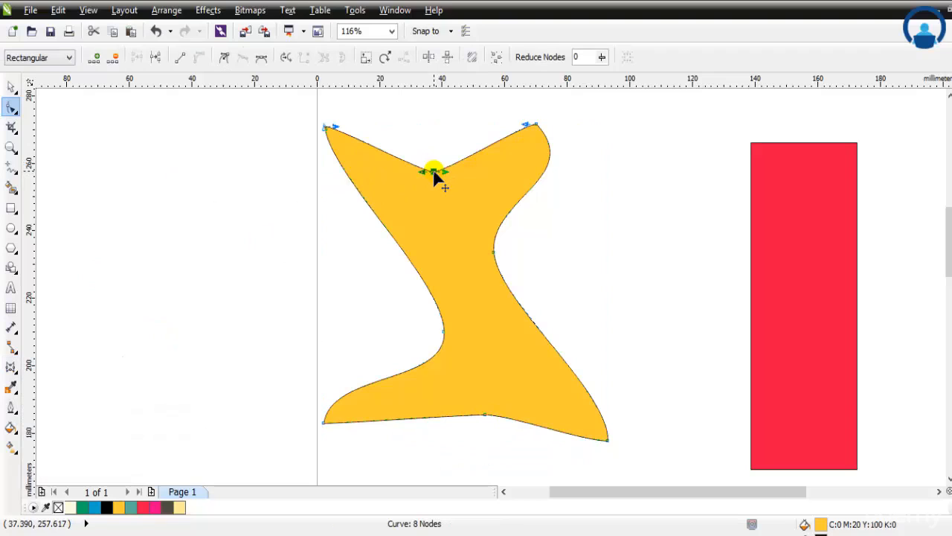
pyautogui.click(179, 59)
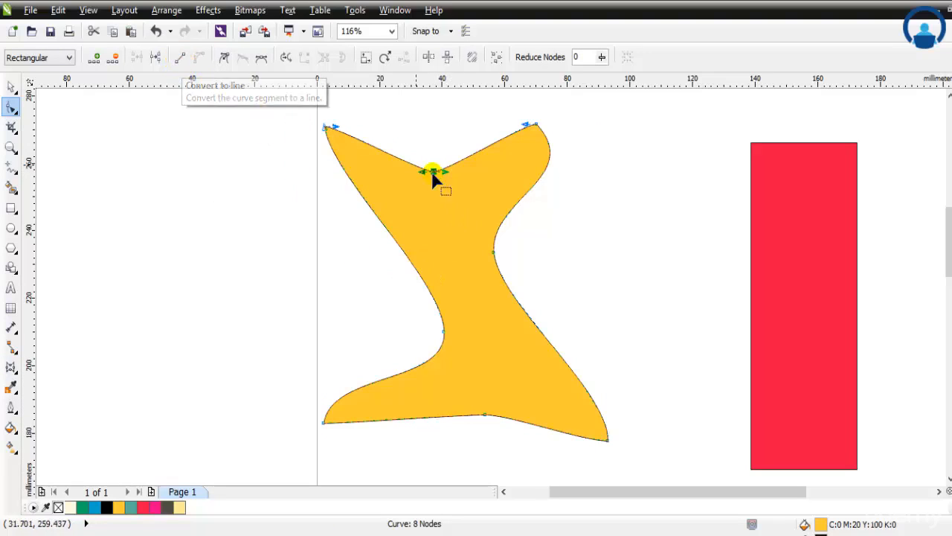
pyautogui.moveTo(435, 172); pyautogui.dragTo(444, 195)
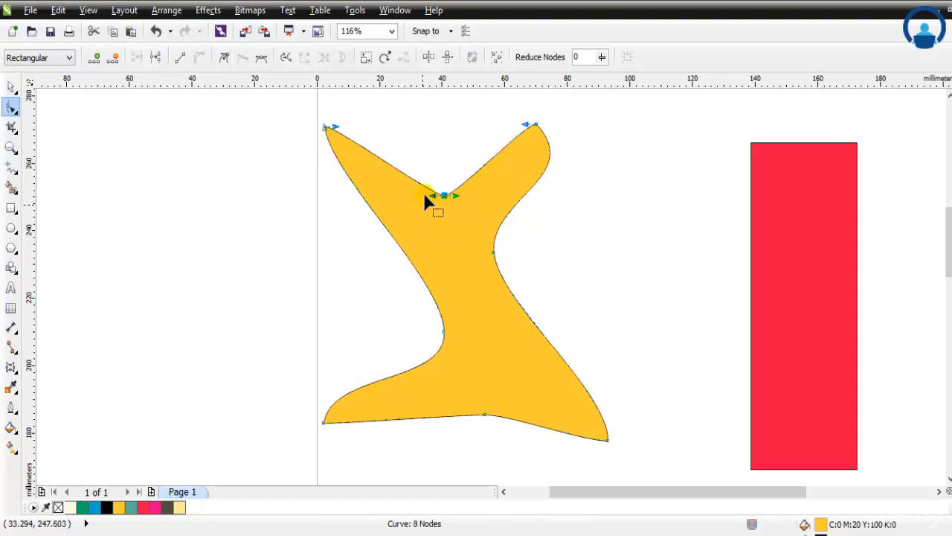
pyautogui.click(430, 201)
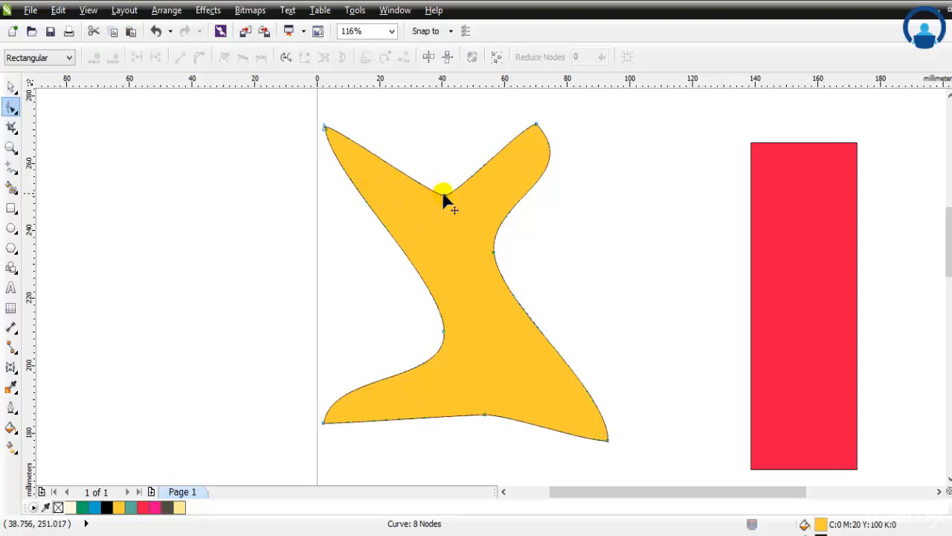
# - Convert the two curve segments on either side of the top-middle node to straight lines
pyautogui.click(444, 196)
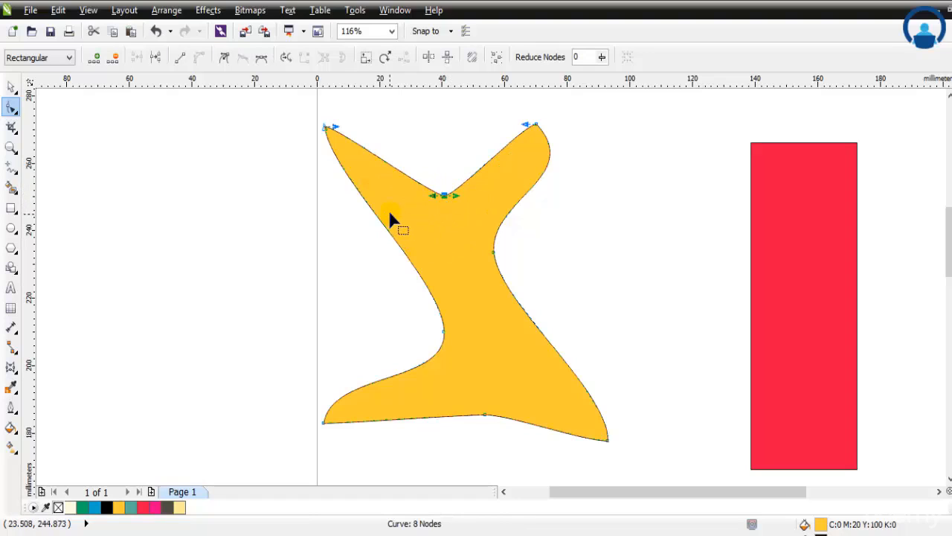
pyautogui.click(178, 62)
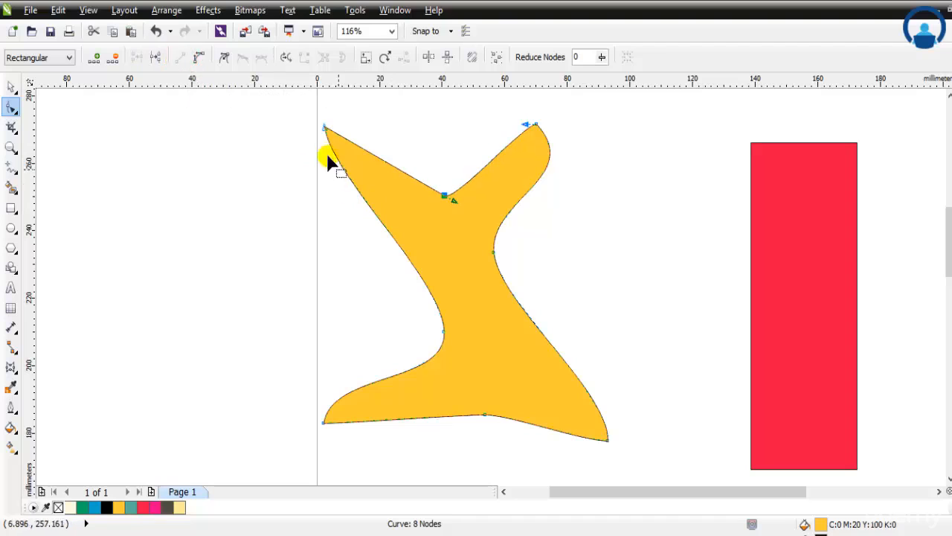
pyautogui.click(514, 206)
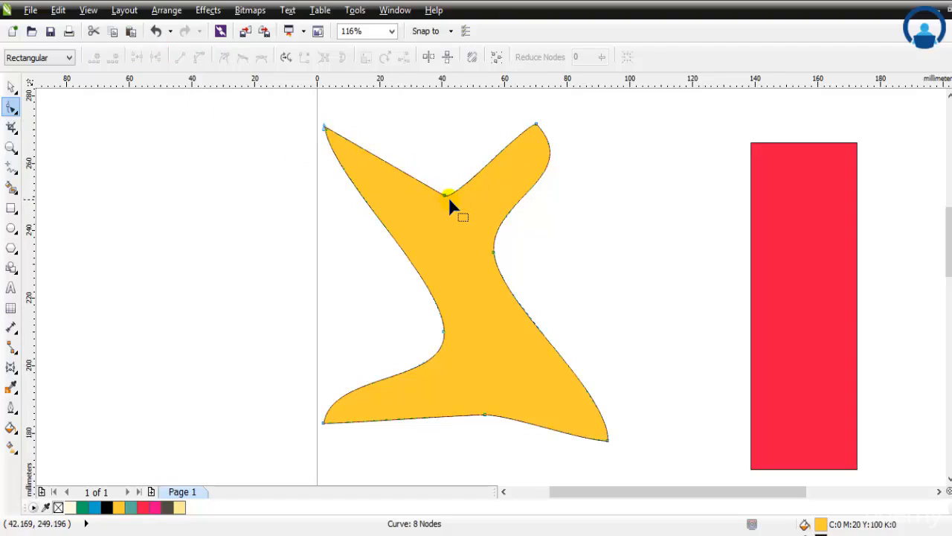
pyautogui.click(535, 125)
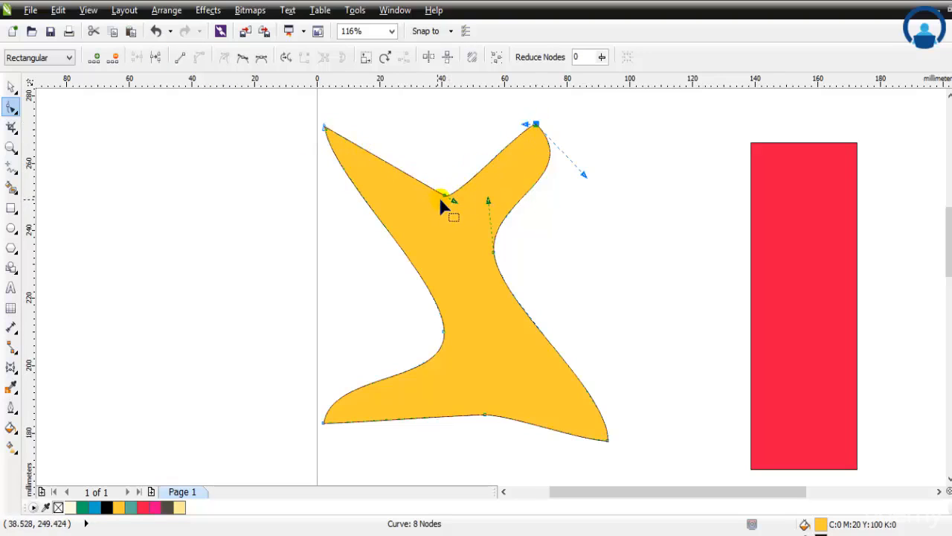
pyautogui.click(178, 59)
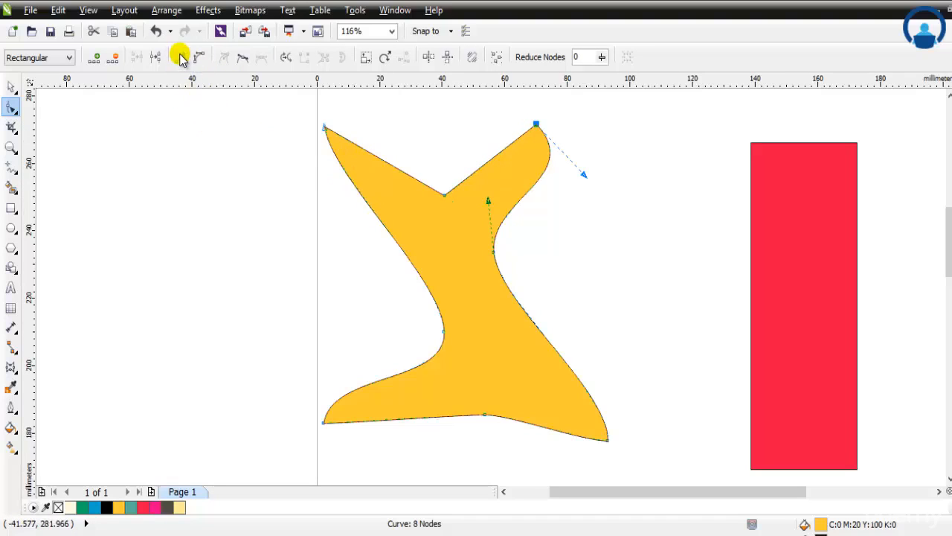
# - Convert the line between the top-left and top-middle nodes to a curve and make the top-middle node smooth
pyautogui.click(433, 217)
pyautogui.moveTo(456, 220); pyautogui.dragTo(456, 221)
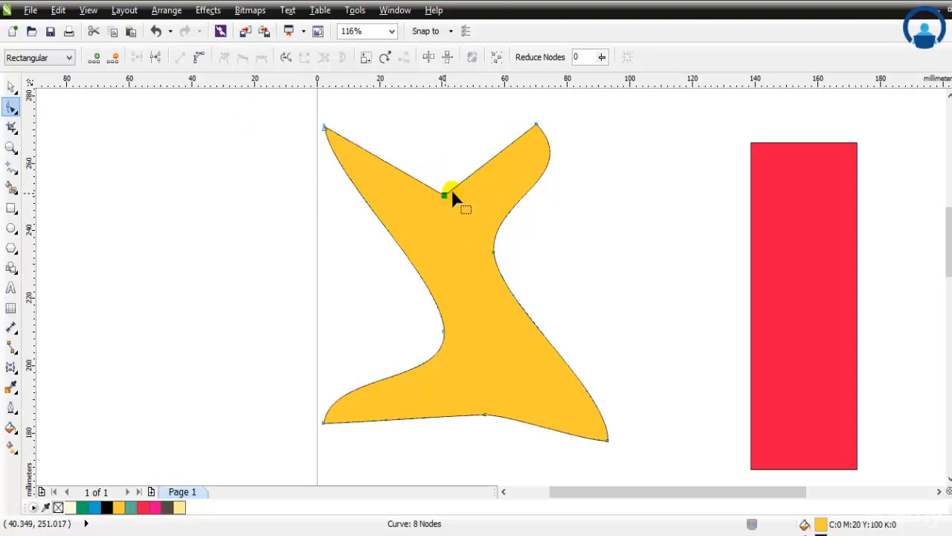
pyautogui.click(201, 58)
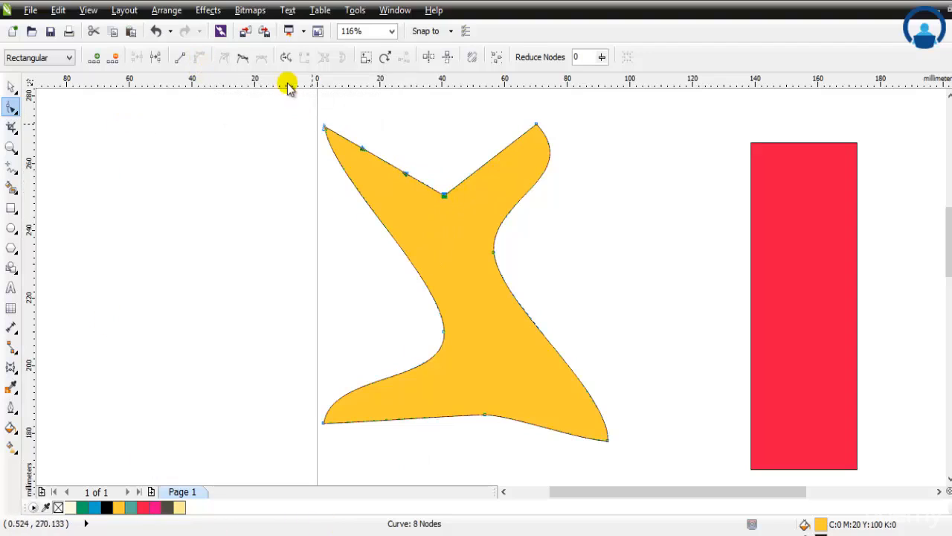
pyautogui.click(242, 58)
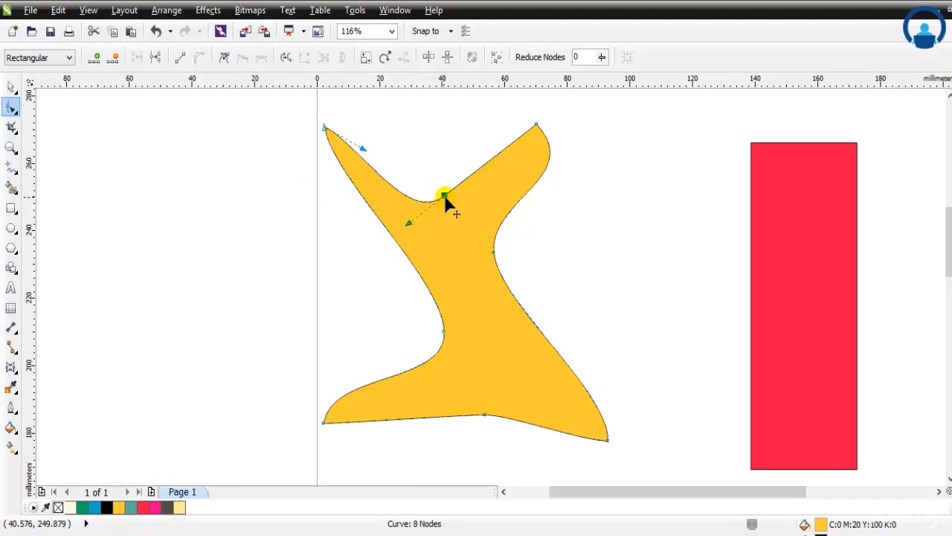
# - Curve the segment between the top-middle and top-right nodes, with the top-middle node made symmetrical and moved about 4 mm left
pyautogui.click(535, 125)
pyautogui.click(198, 60)
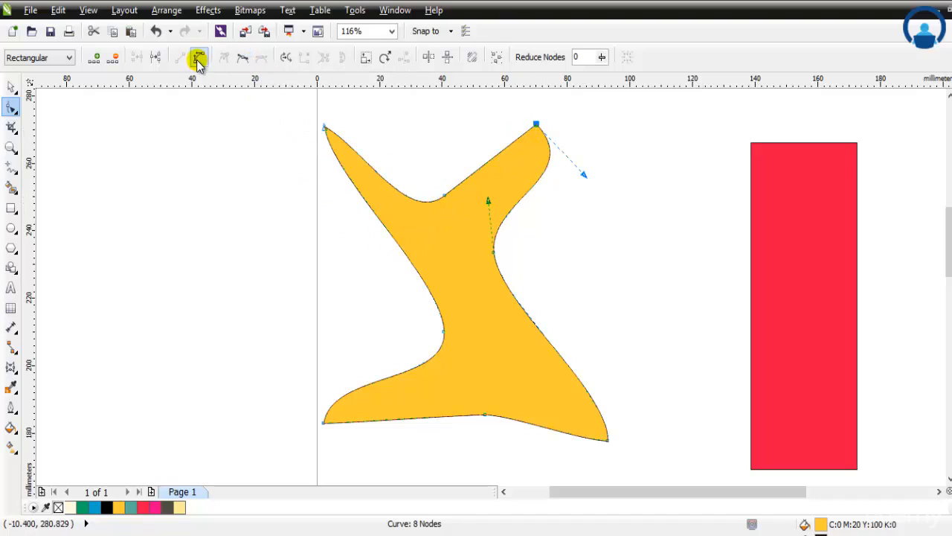
pyautogui.moveTo(452, 215); pyautogui.dragTo(449, 211)
pyautogui.click(261, 58)
pyautogui.moveTo(478, 175); pyautogui.dragTo(484, 198)
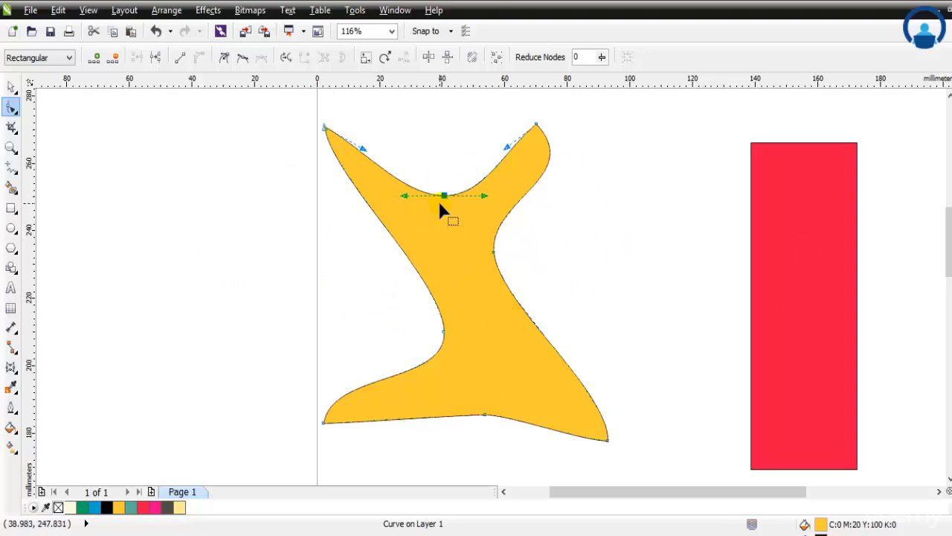
pyautogui.moveTo(445, 197); pyautogui.dragTo(439, 191)
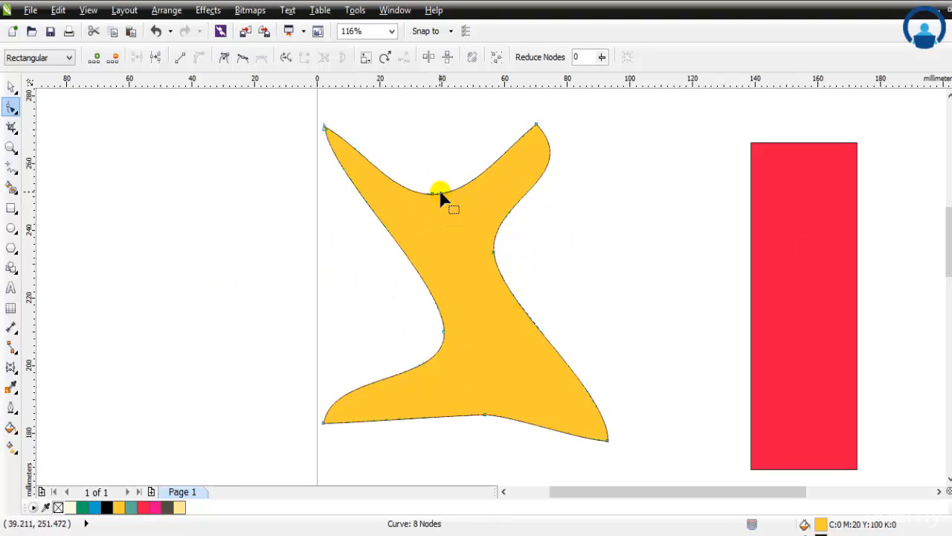
# - Show the orange curve's envelope nodes for comparison, and return to node editing with its top-middle node selected
pyautogui.click(11, 387)
pyautogui.click(44, 434)
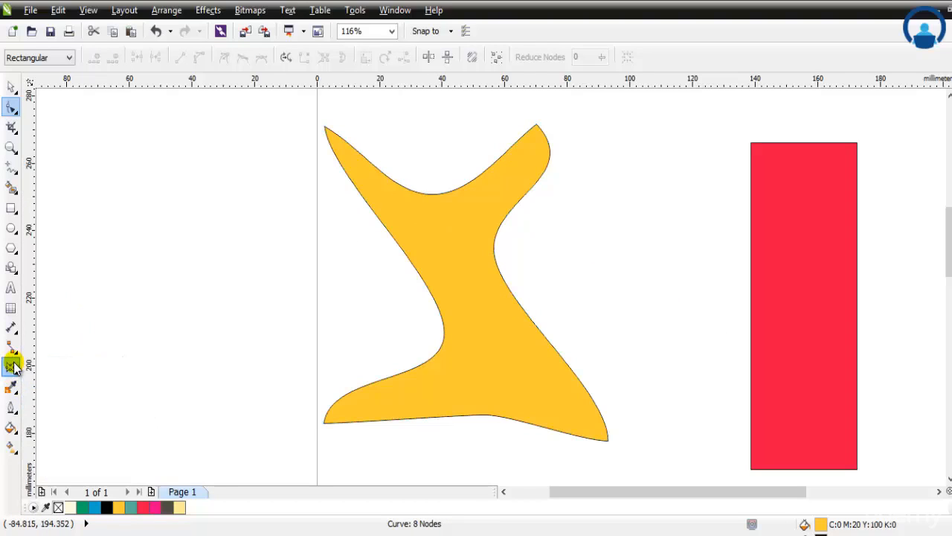
pyautogui.click(11, 407)
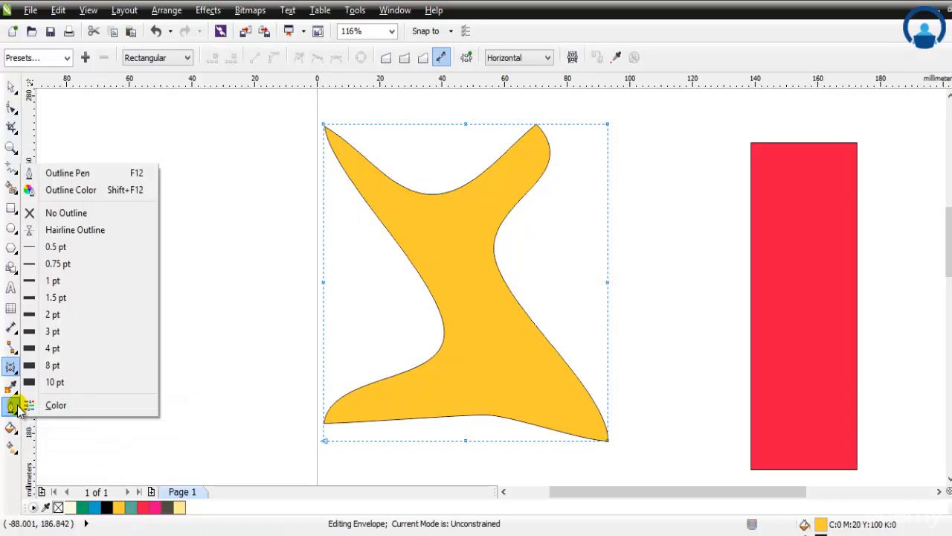
pyautogui.click(11, 369)
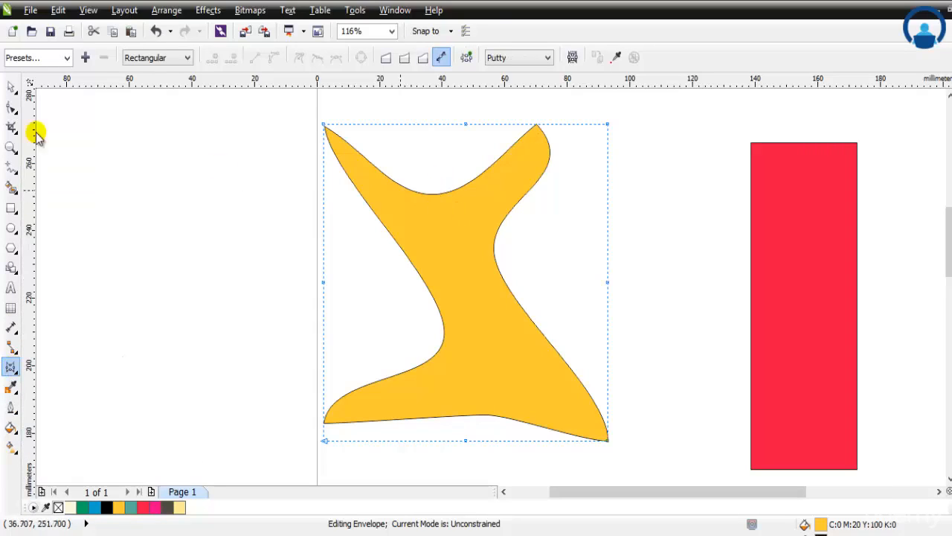
pyautogui.click(12, 86)
pyautogui.click(11, 108)
pyautogui.click(432, 194)
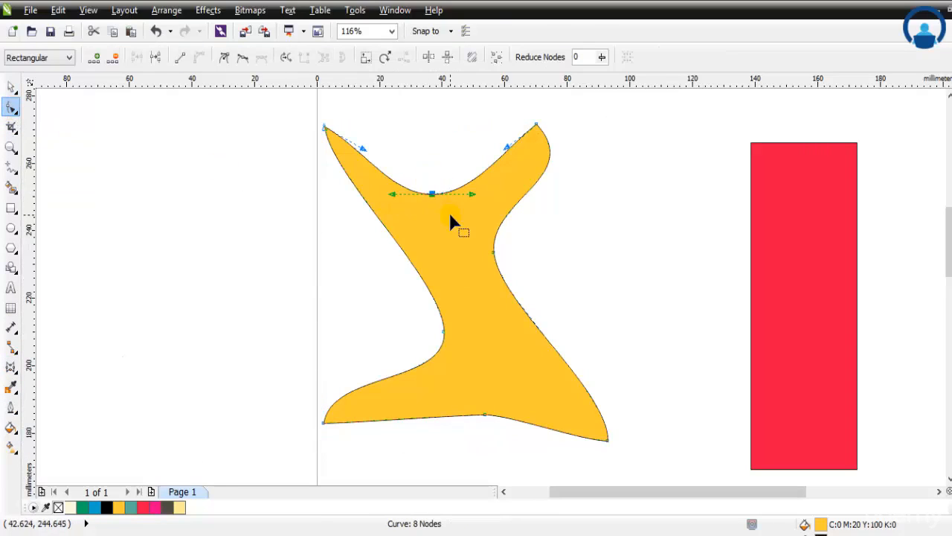